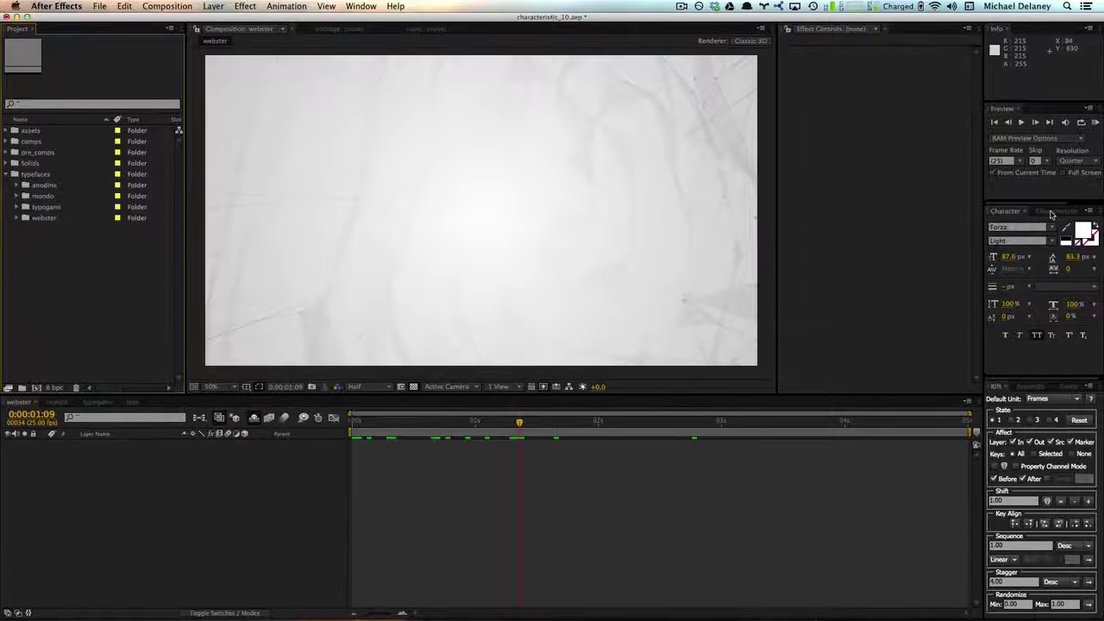
Switch to After Effects' webster composition and show the Characteristic panel
click(1050, 214)
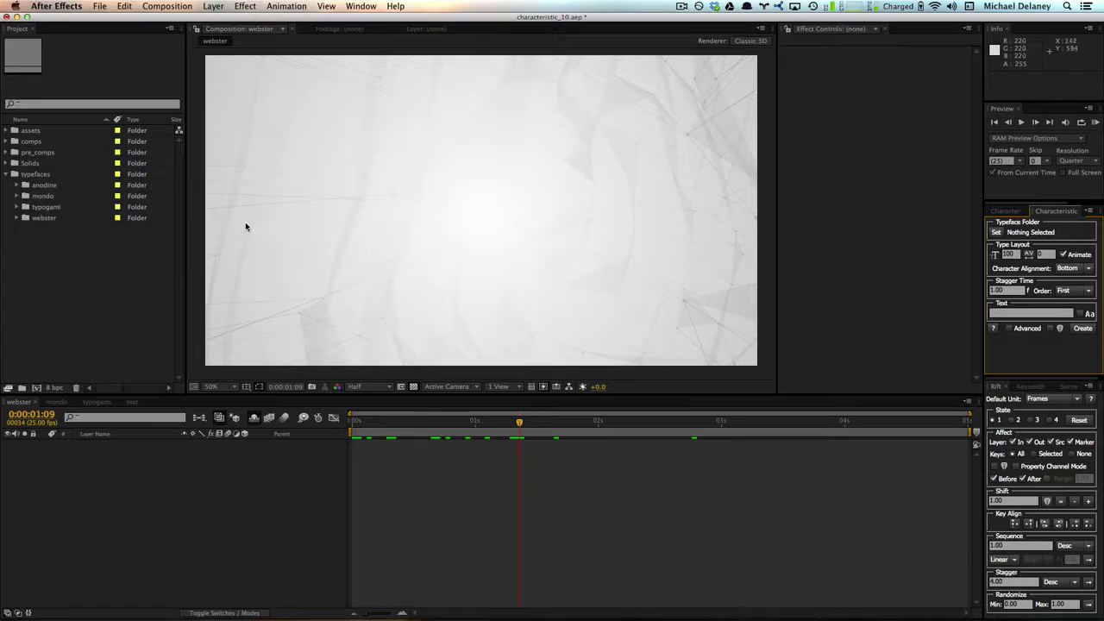
Expand the webster letter comps and place the P letter in the composition
click(18, 220)
scroll(34, 223, down, 3)
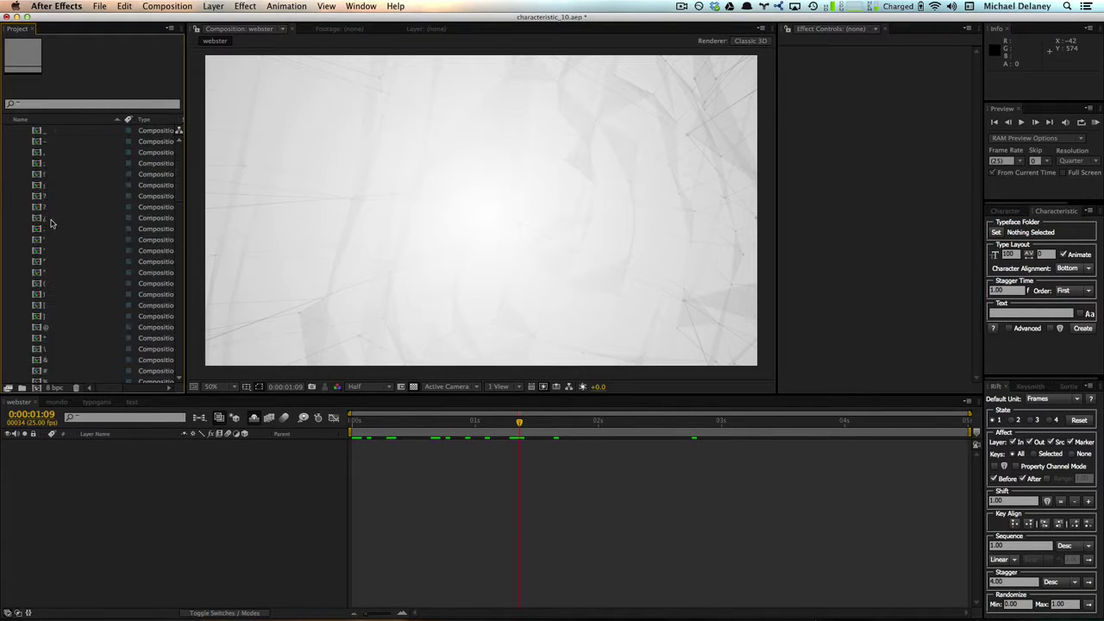
scroll(50, 223, down, 15)
scroll(45, 251, down, 2)
drag(38, 284, 307, 225)
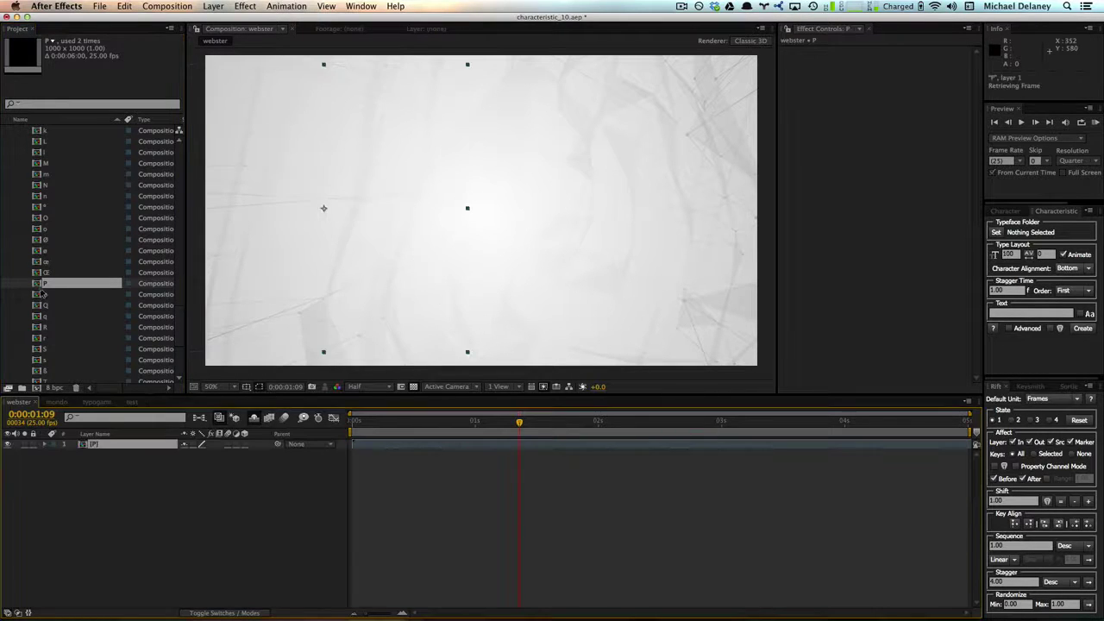
click(43, 230)
Add the o, l, y, g, o, n and period letters after P to spell 'Polygon.'
drag(43, 229, 426, 209)
scroll(44, 259, down, 3)
drag(40, 349, 470, 227)
scroll(45, 258, up, 5)
drag(40, 185, 509, 226)
drag(39, 283, 602, 208)
drag(40, 173, 682, 220)
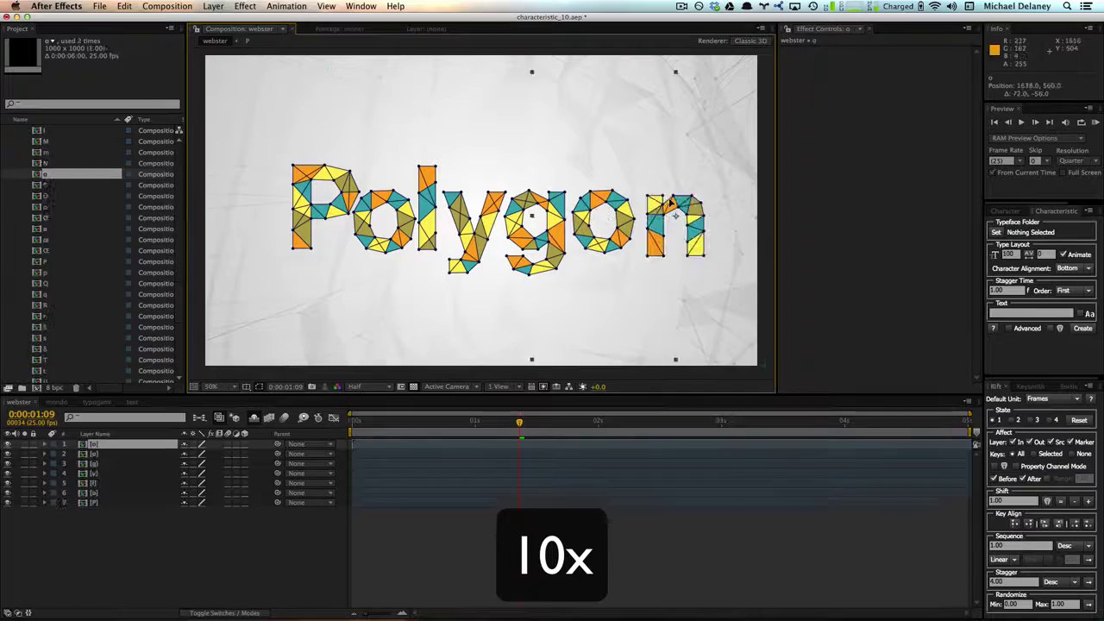
drag(39, 173, 709, 234)
Select all letter layers and scrub from the start to watch 'Polygon.' form
key(ctrl+a)
click(348, 555)
key(Home)
drag(352, 422, 525, 422)
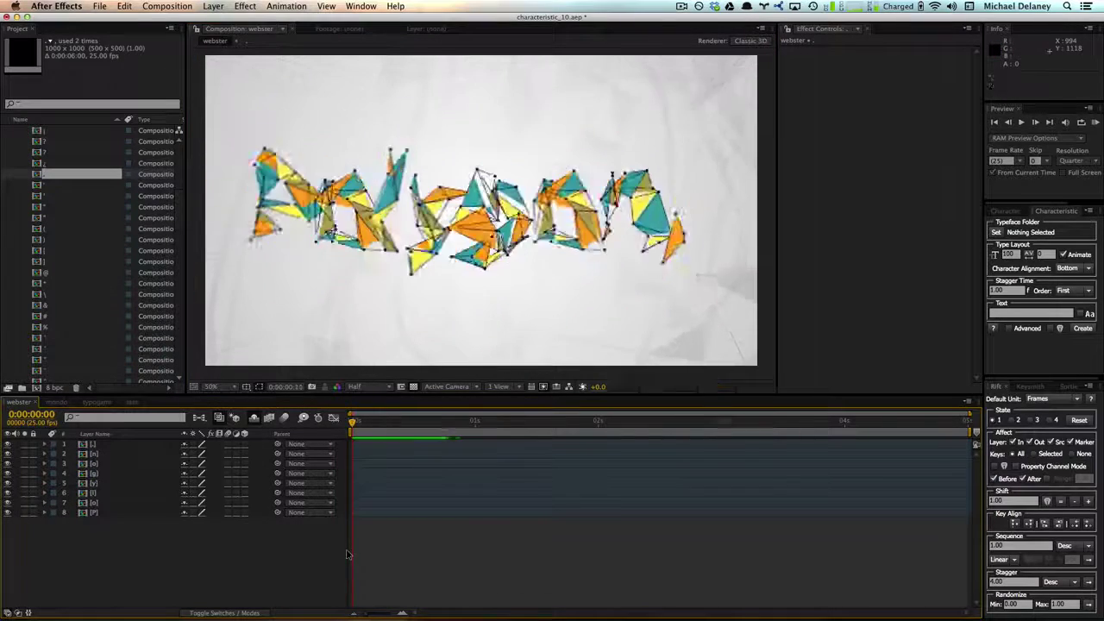
click(14, 173)
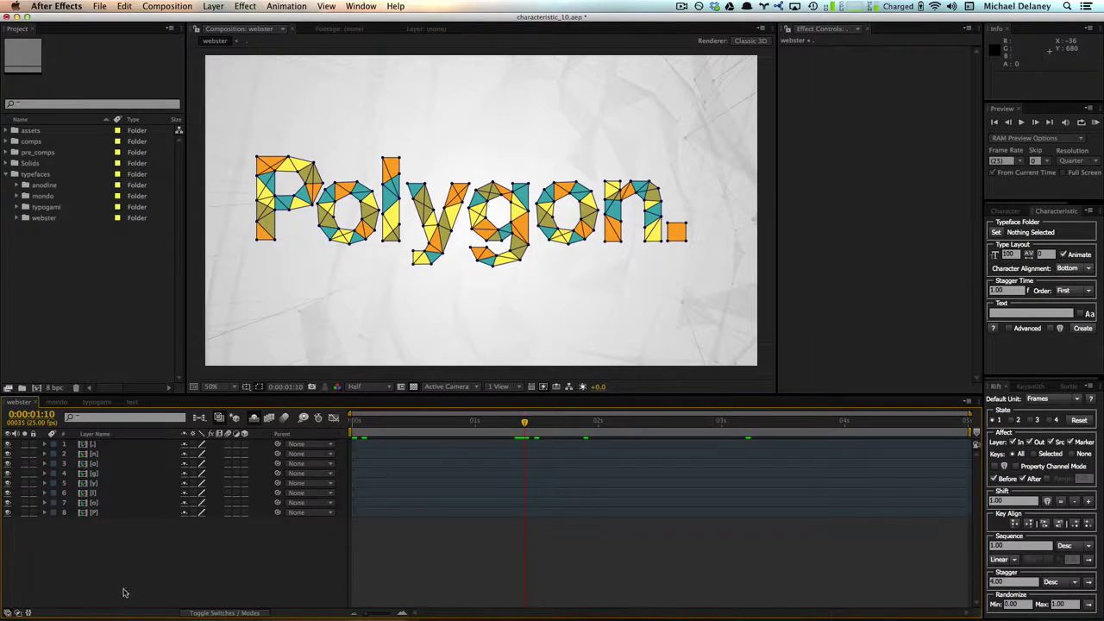
Delete the hand-placed letter layers and set webster as Characteristic's typeface folder
key(super+a)
key(Delete)
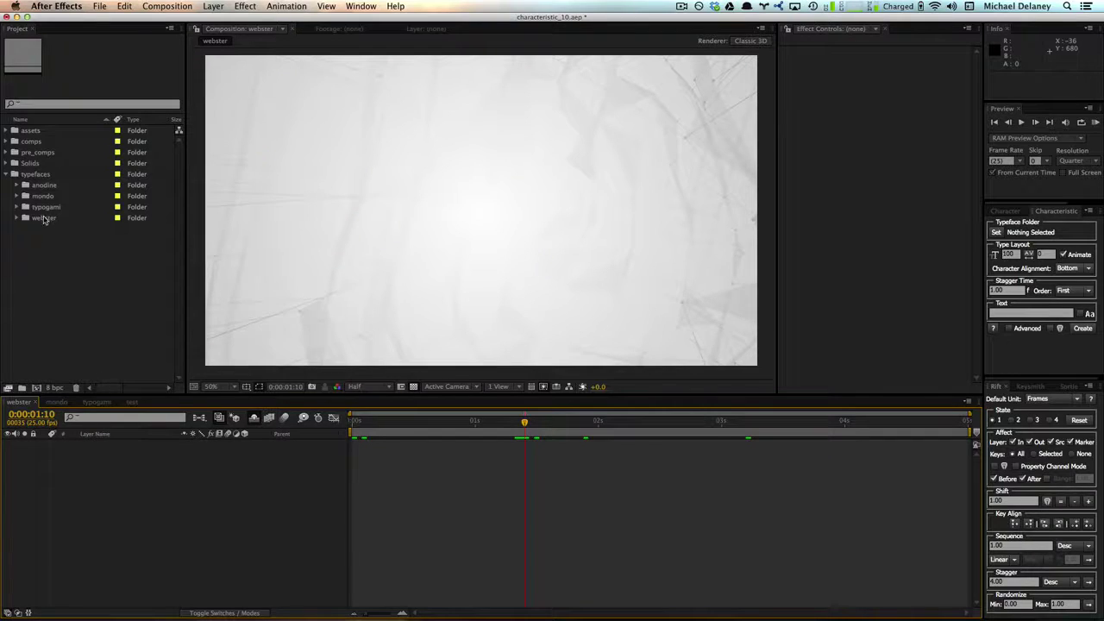
click(43, 218)
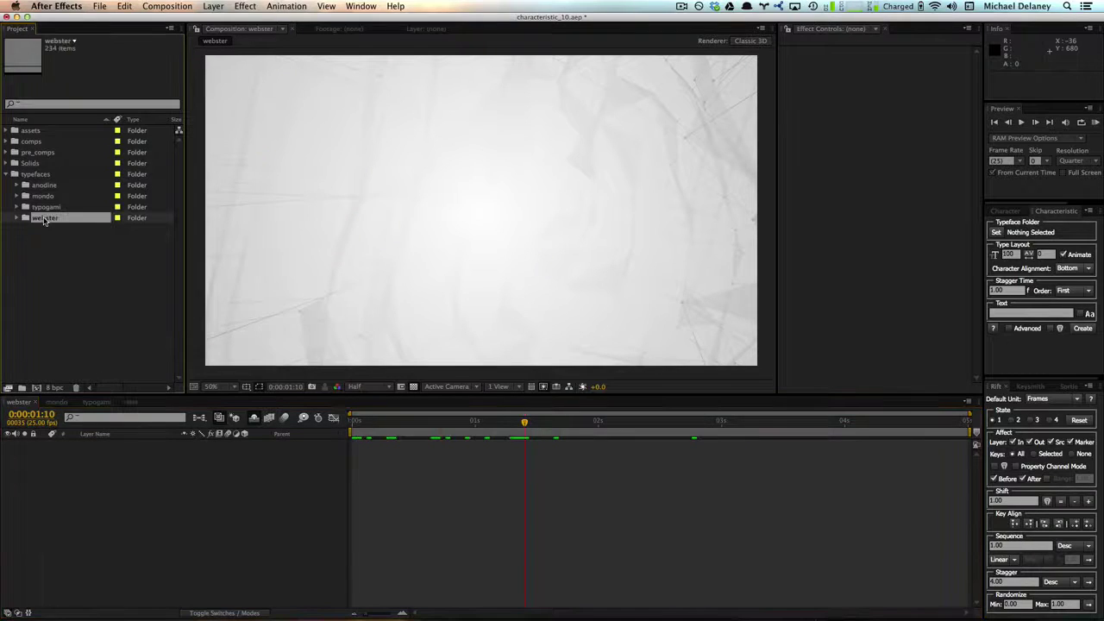
click(997, 233)
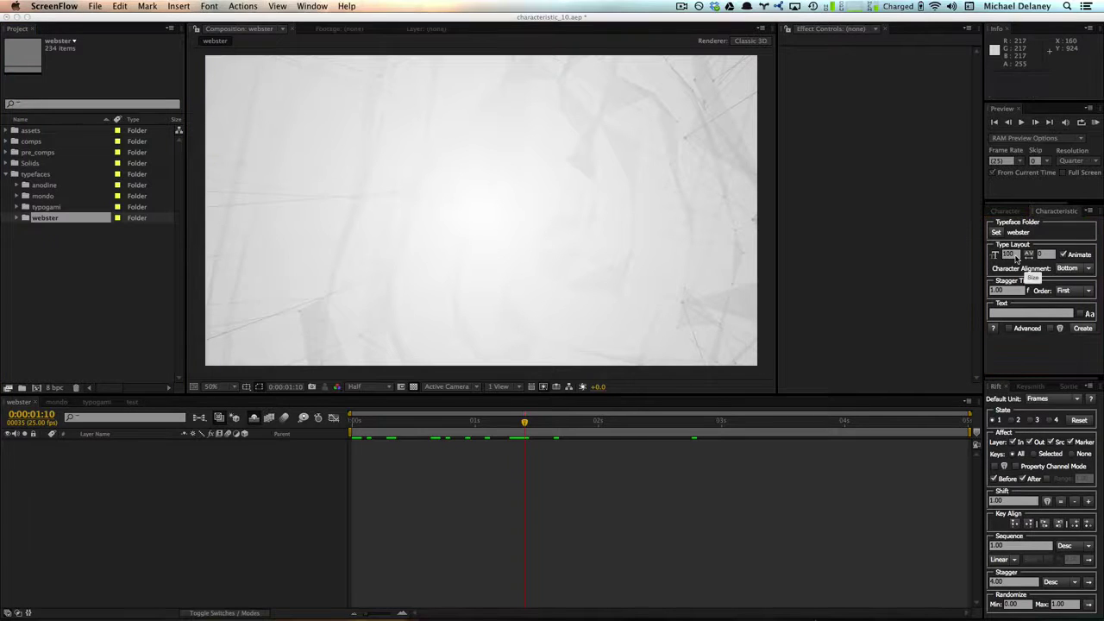
Set tracking to -20 and stagger time to 2 frames
click(1016, 257)
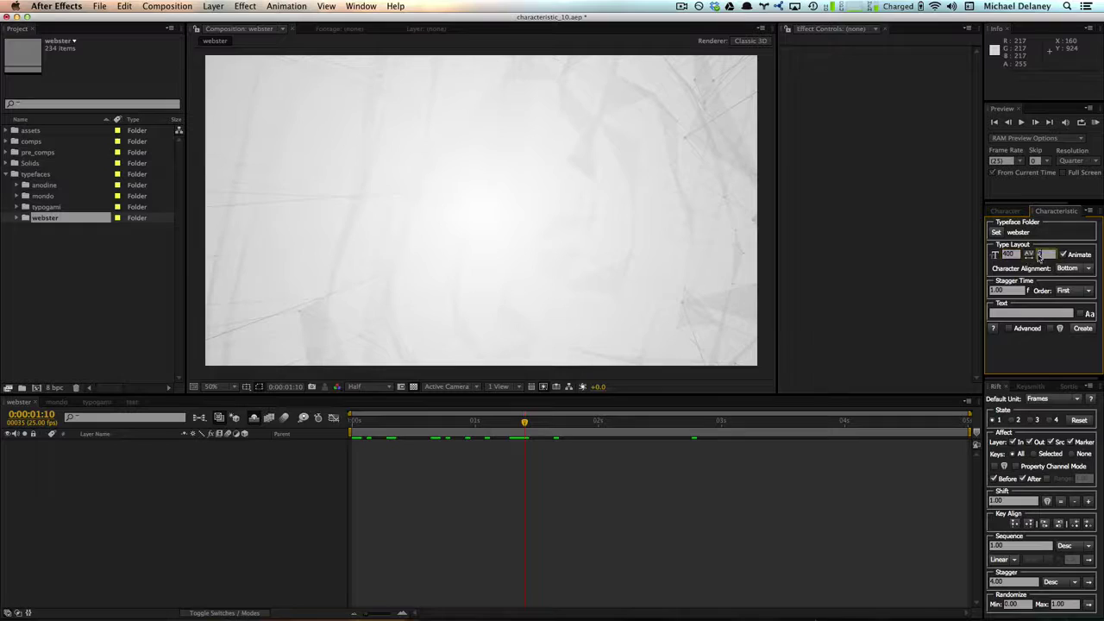
click(1044, 255)
click(1012, 293)
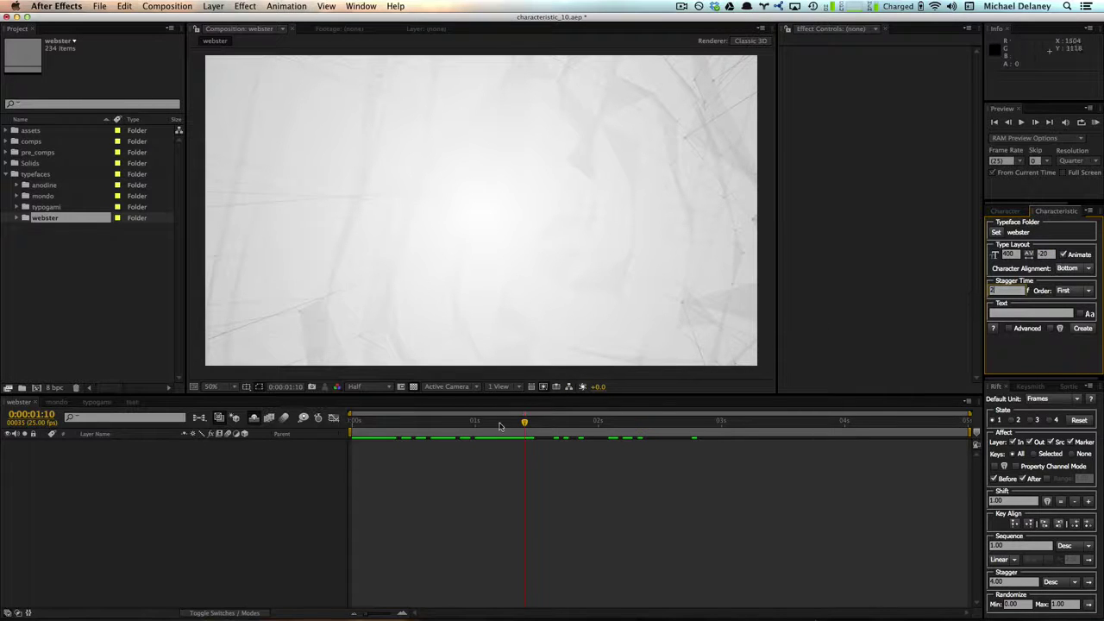
drag(499, 427, 352, 425)
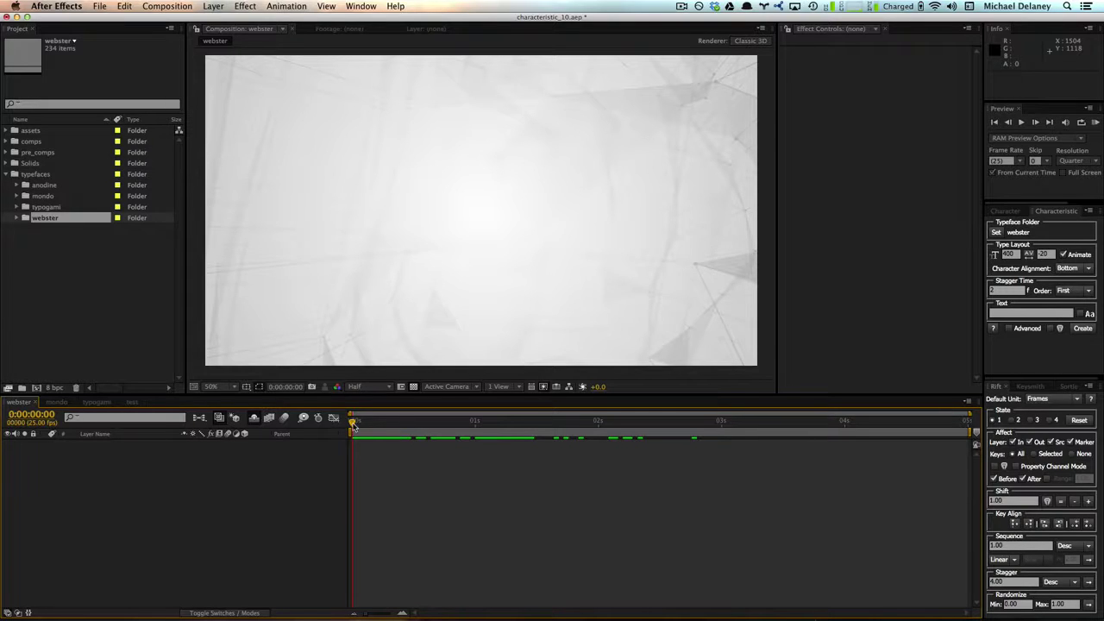
drag(353, 427, 363, 428)
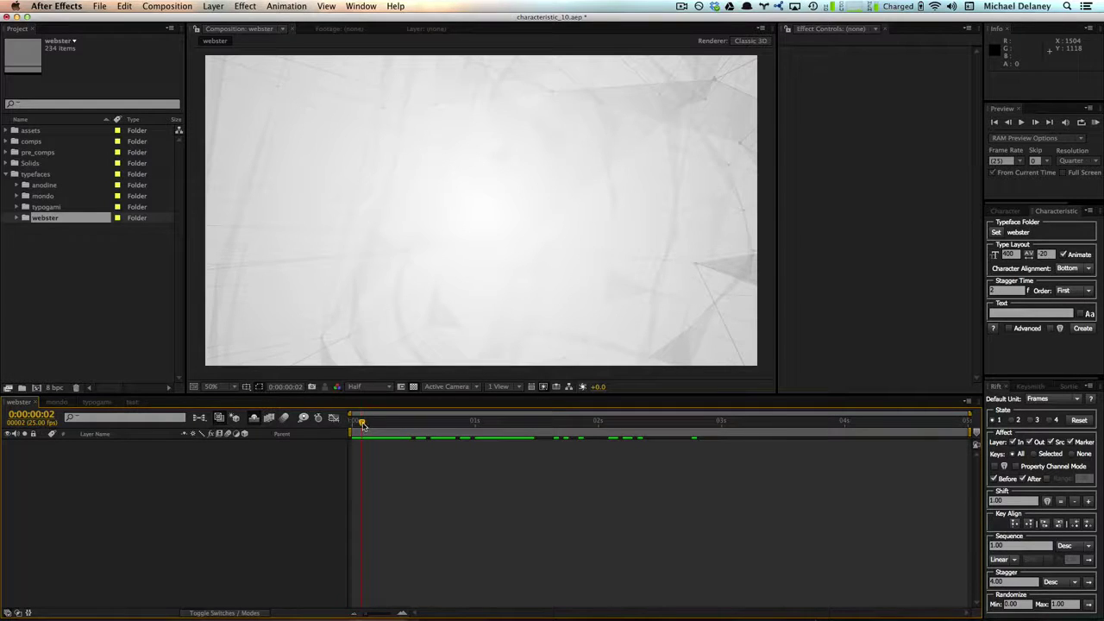
Enter 'Polygon.' as the text and turn on Case sensitive
click(1013, 314)
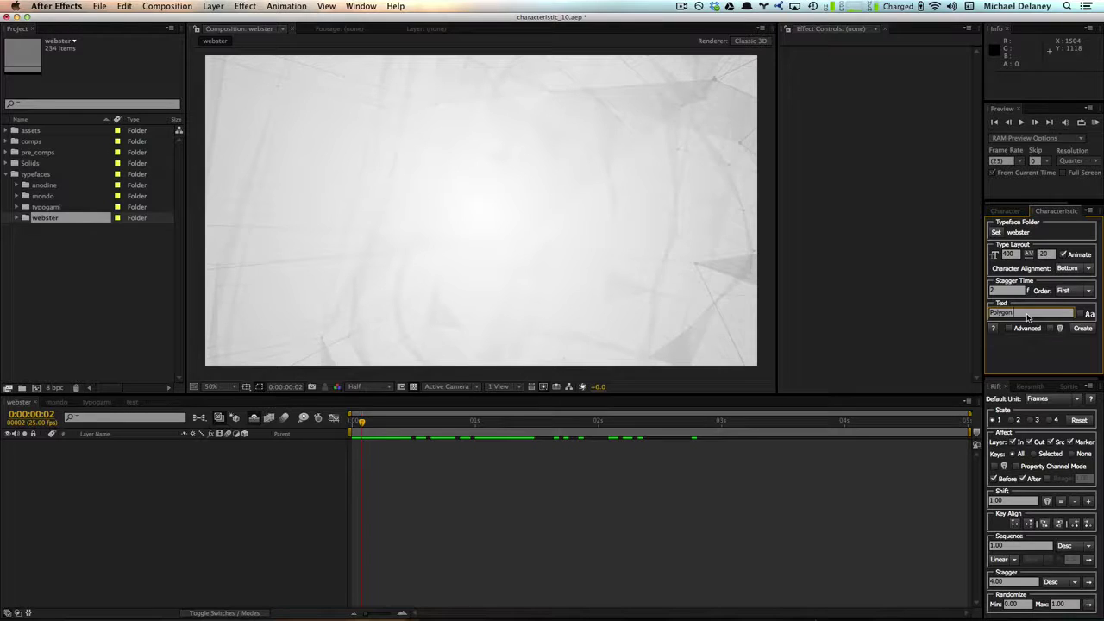
drag(1020, 316, 988, 314)
click(998, 233)
click(1080, 315)
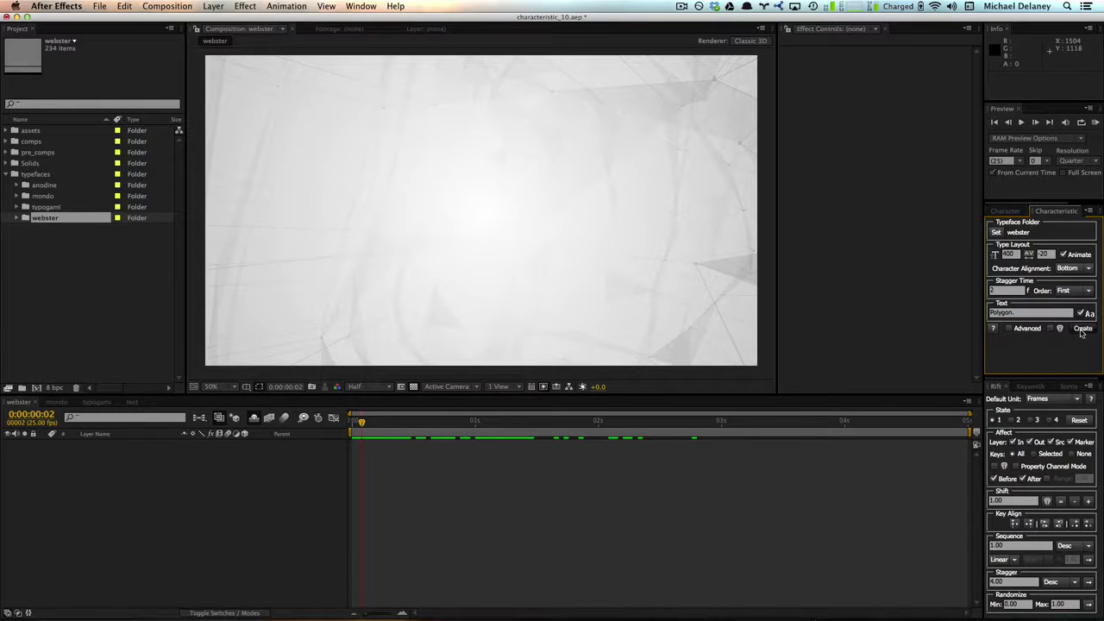
Create the animated 'Polygon.' layers, preview them, and move the word up and right
click(1083, 328)
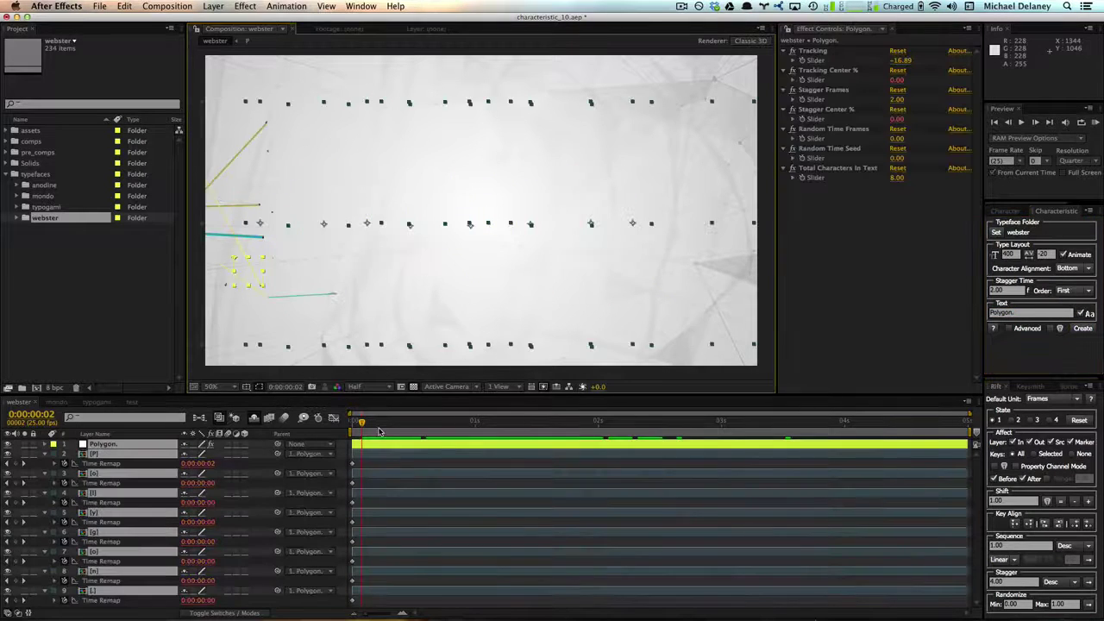
drag(373, 423, 679, 442)
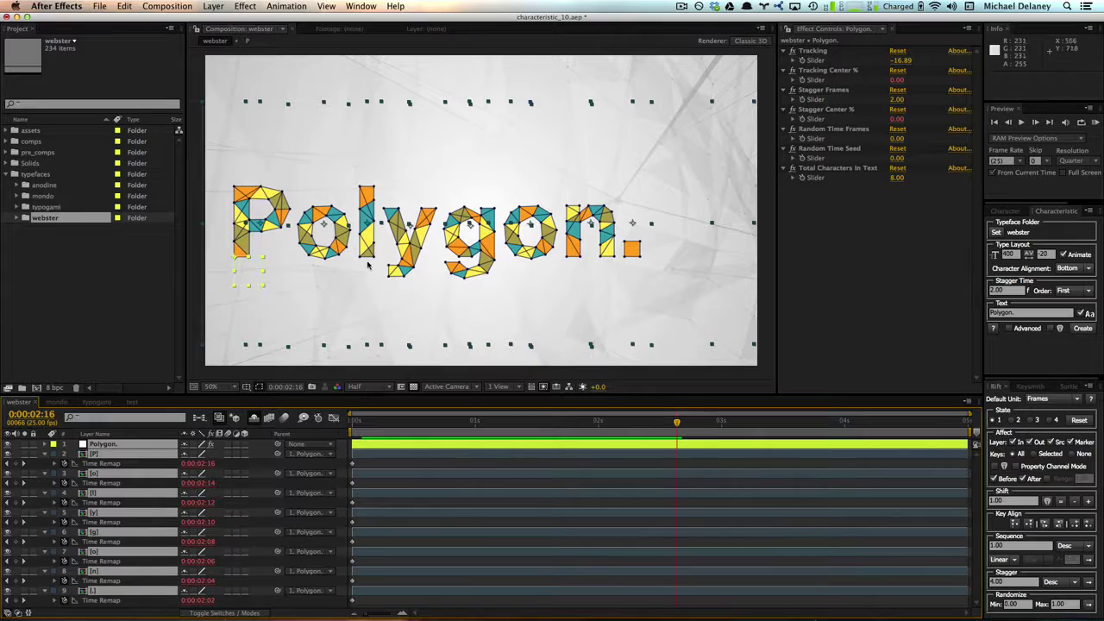
click(201, 455)
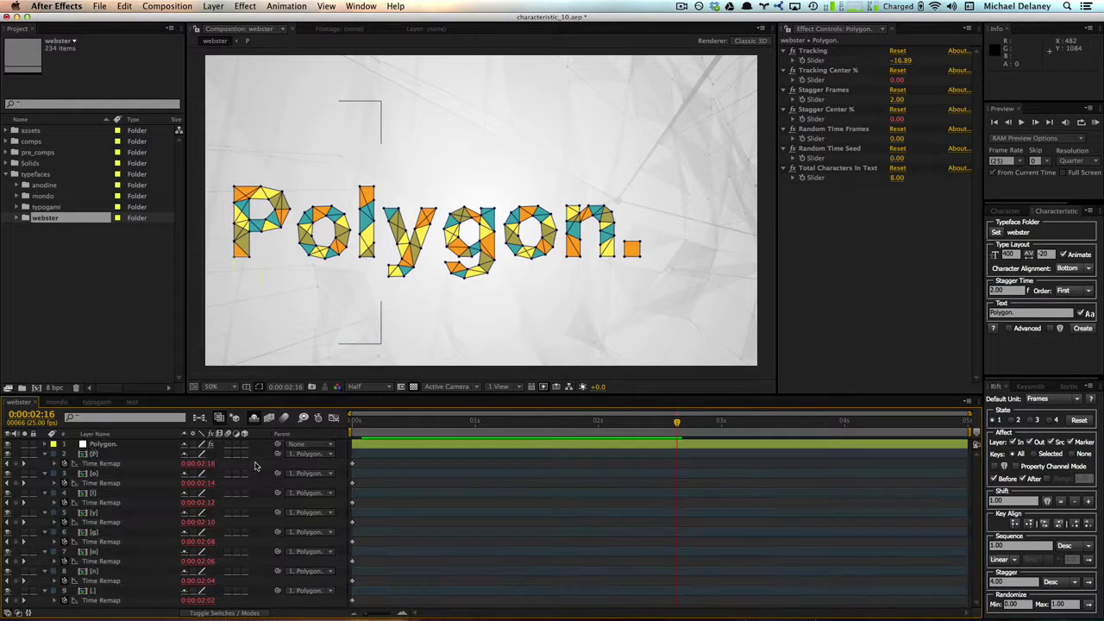
click(97, 444)
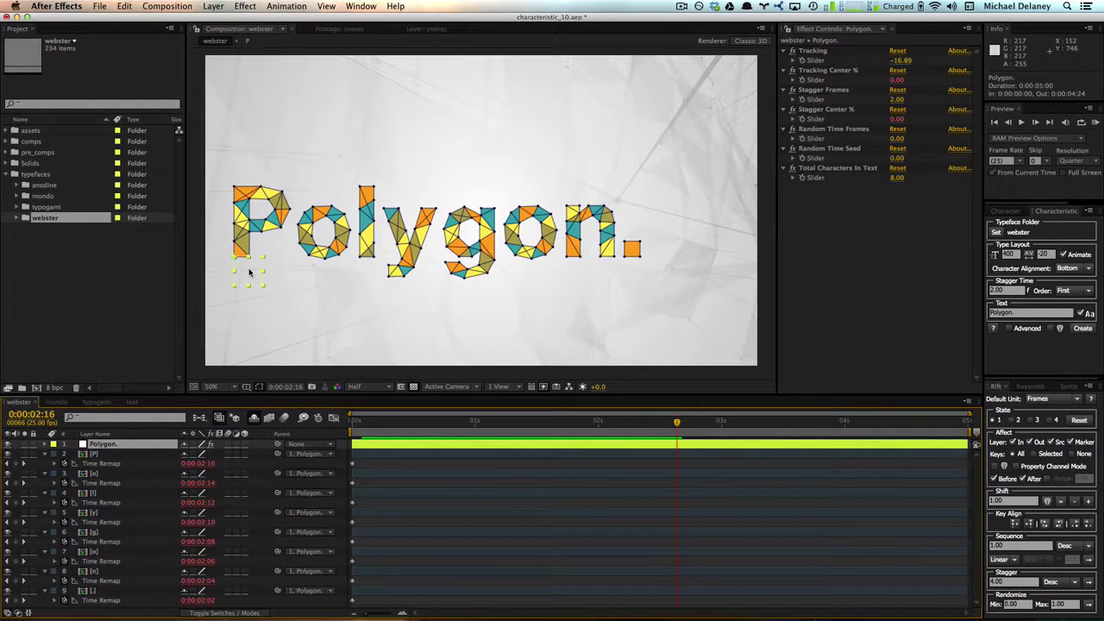
drag(249, 272, 293, 249)
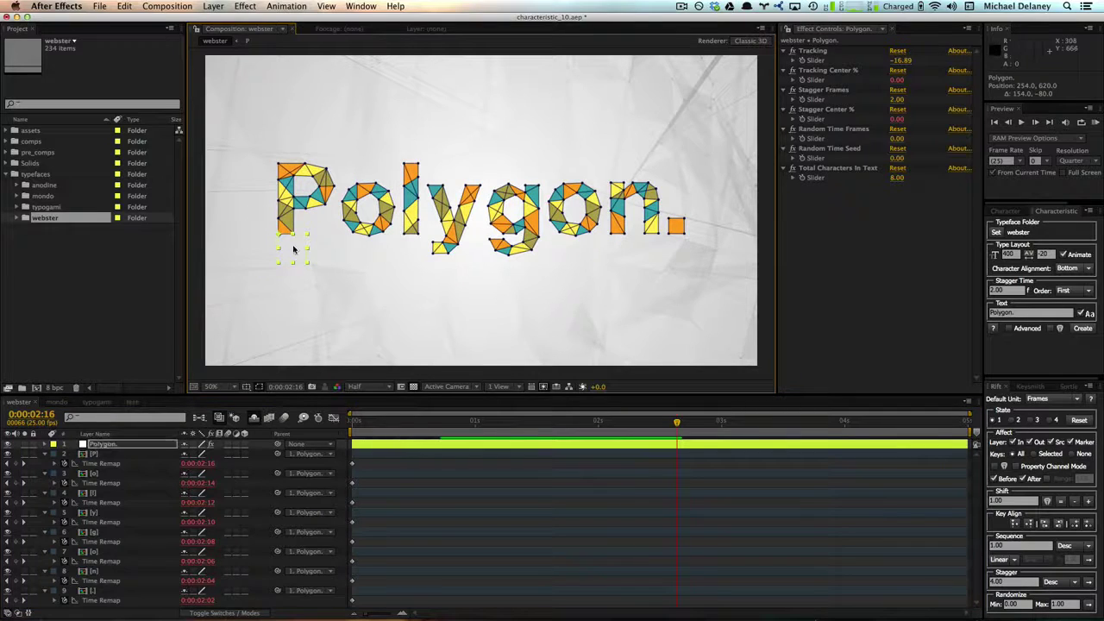
Check placement against the proportional grid, hide it, and rewind to the scattered opening frame
key(super+apostrophe)
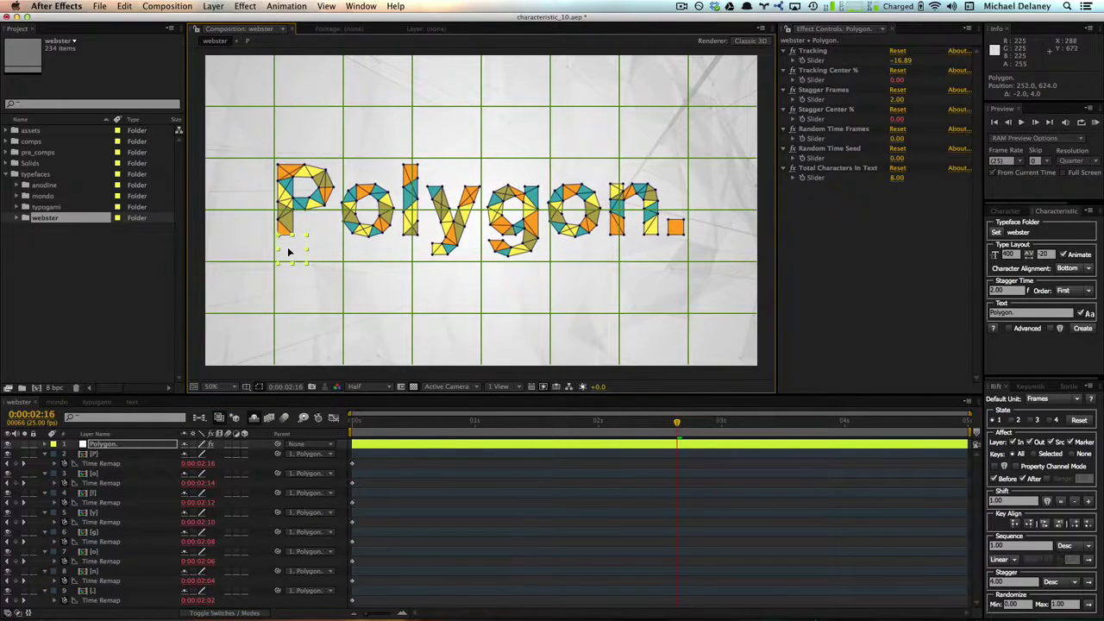
click(175, 446)
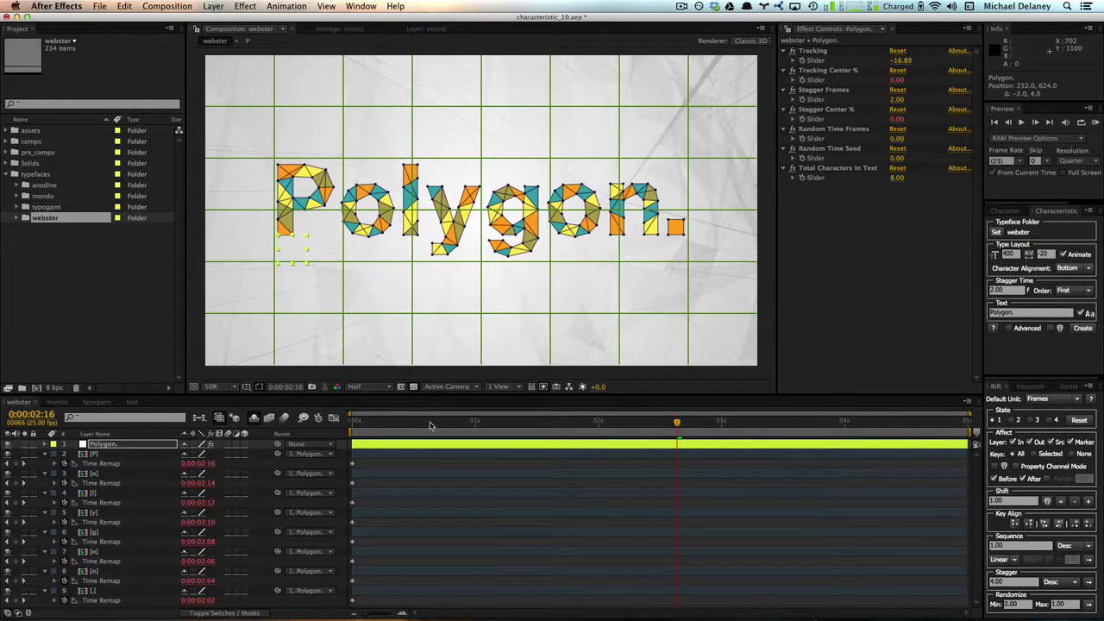
click(531, 445)
key(super+apostrophe)
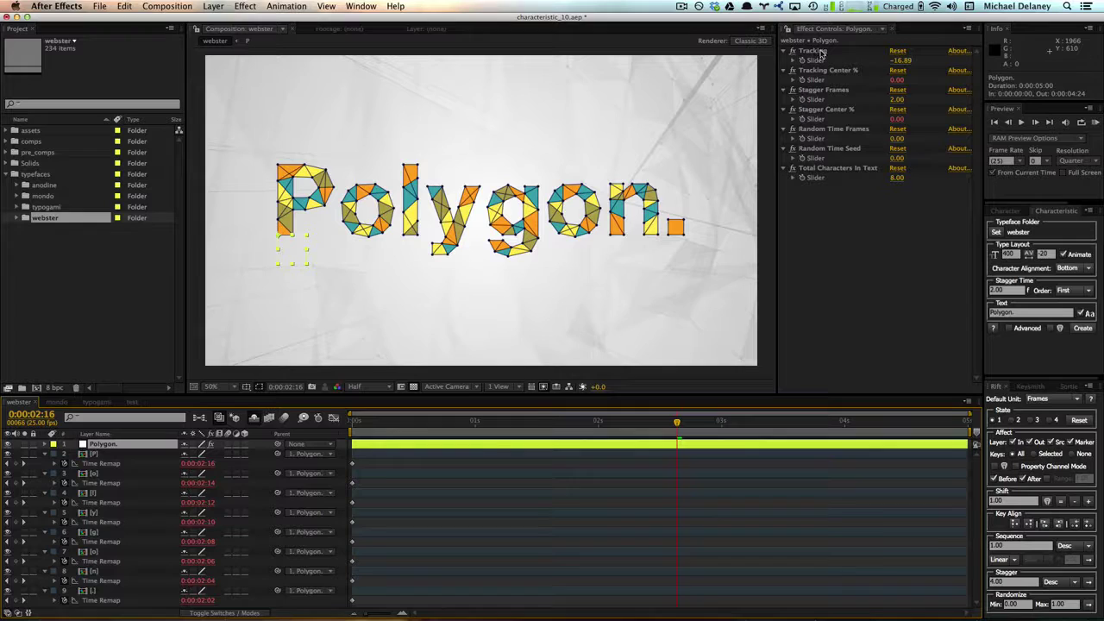
drag(423, 421, 525, 423)
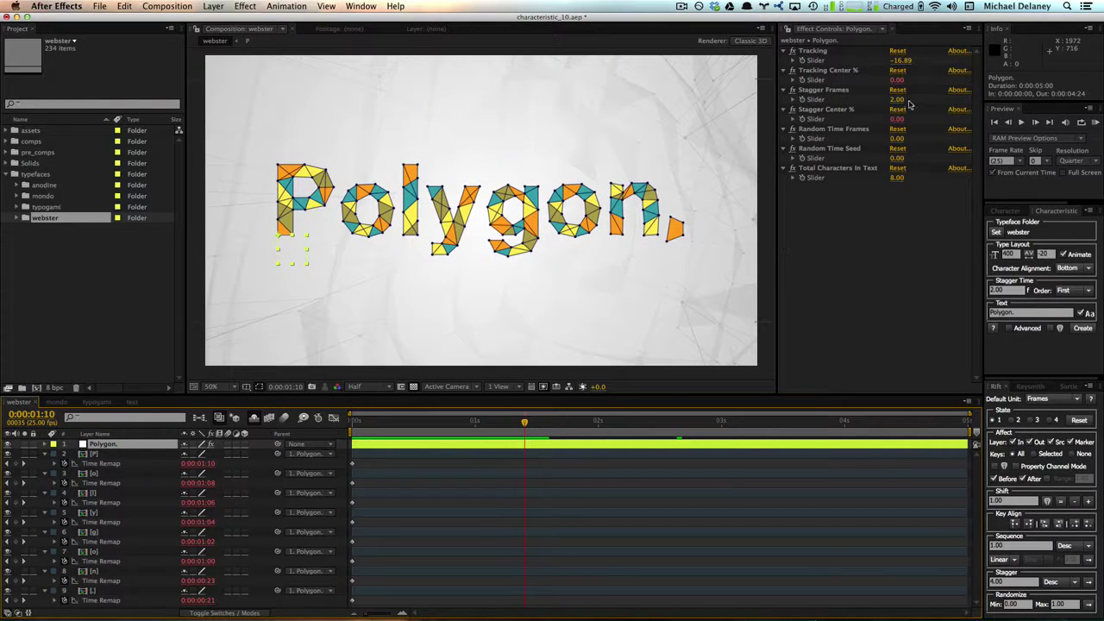
Raise Stagger Frames to 10 and preview the slower staggered build
drag(907, 101, 914, 102)
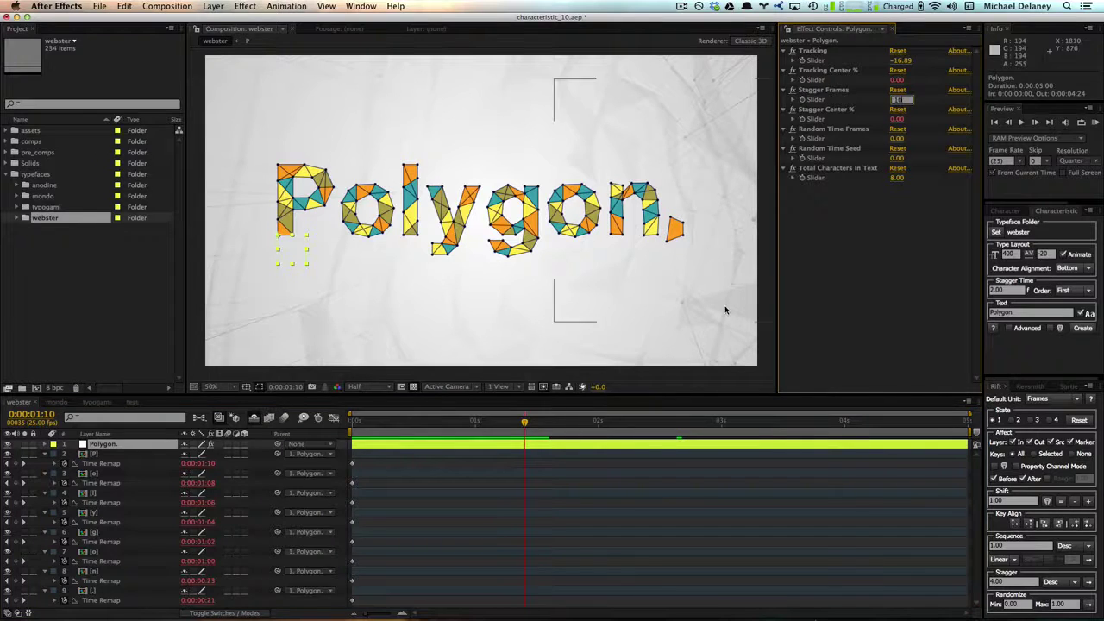
drag(525, 421, 774, 405)
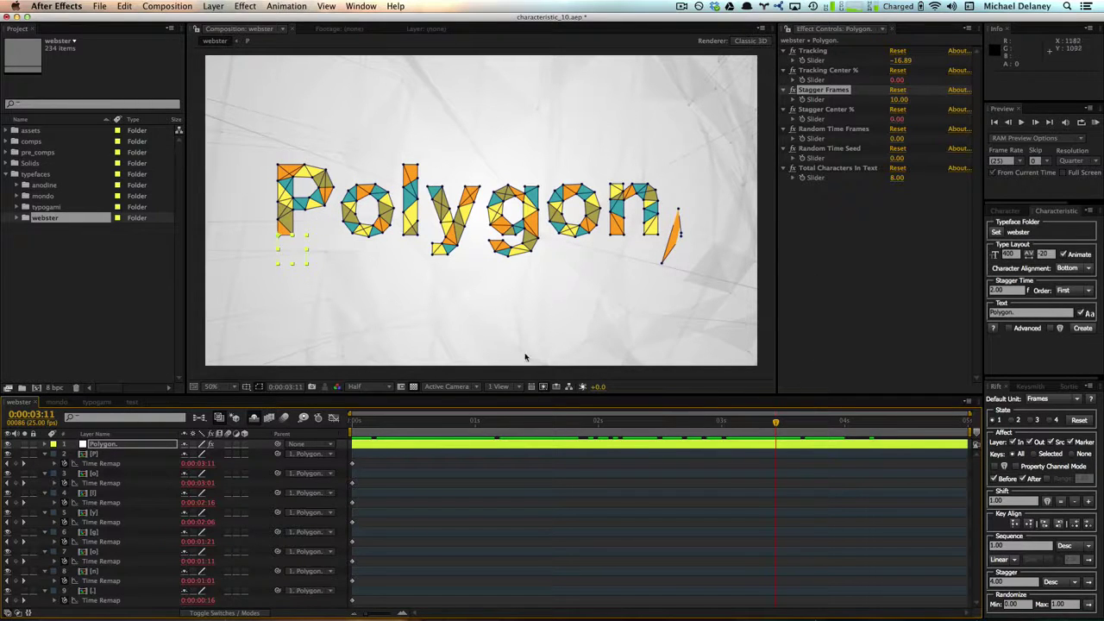
drag(516, 423, 721, 423)
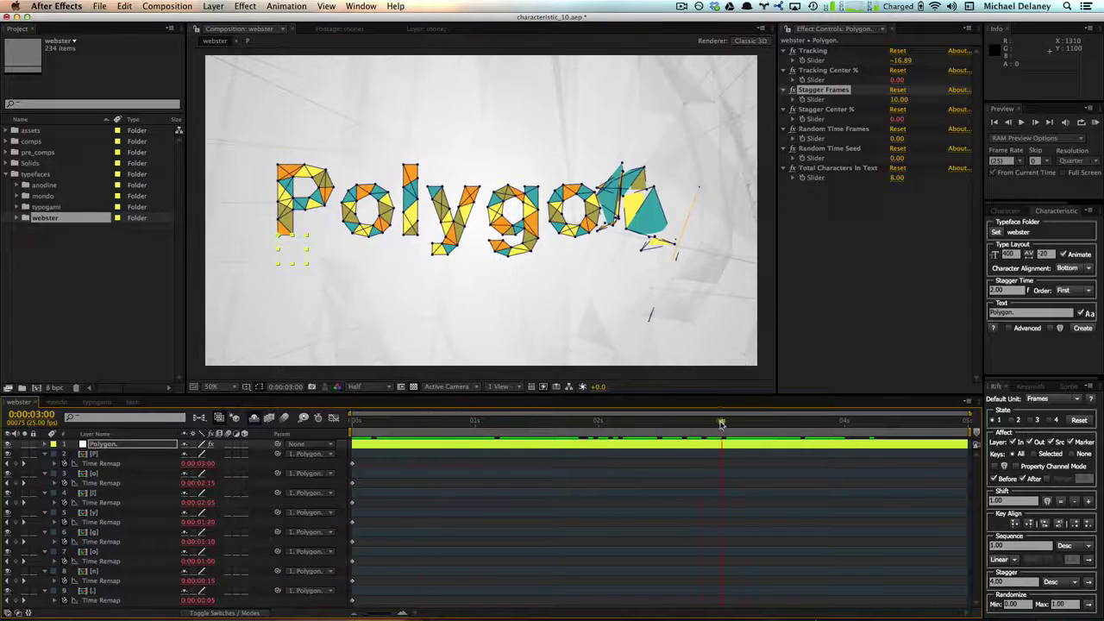
Set Stagger Center % to 100 and scrub to preview the reversed assembly
click(897, 119)
text(100)
key(Return)
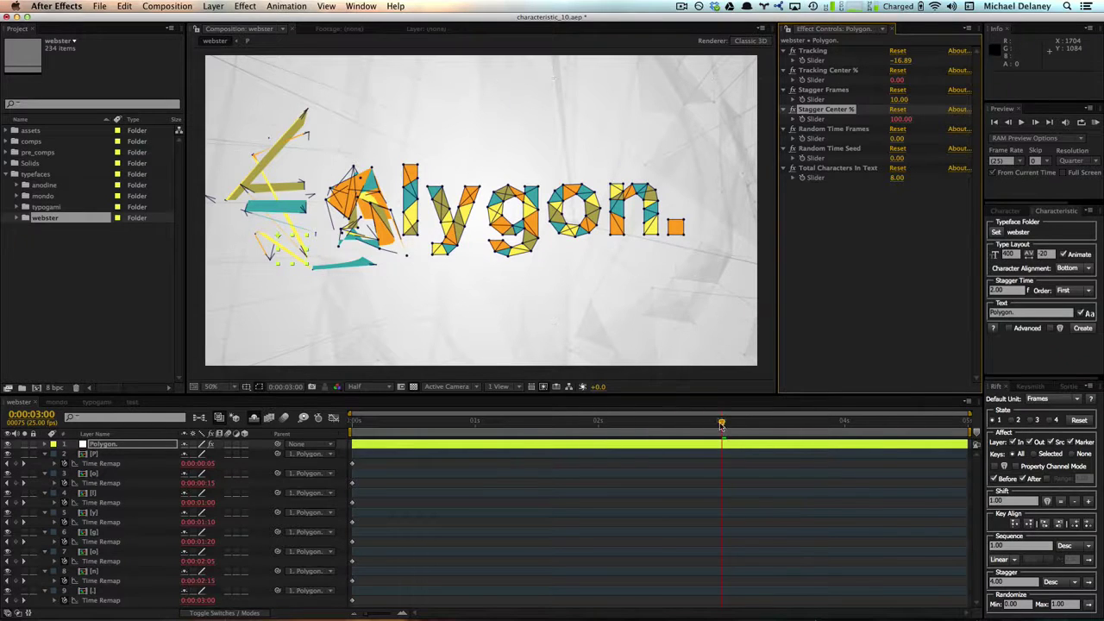
drag(721, 425, 603, 424)
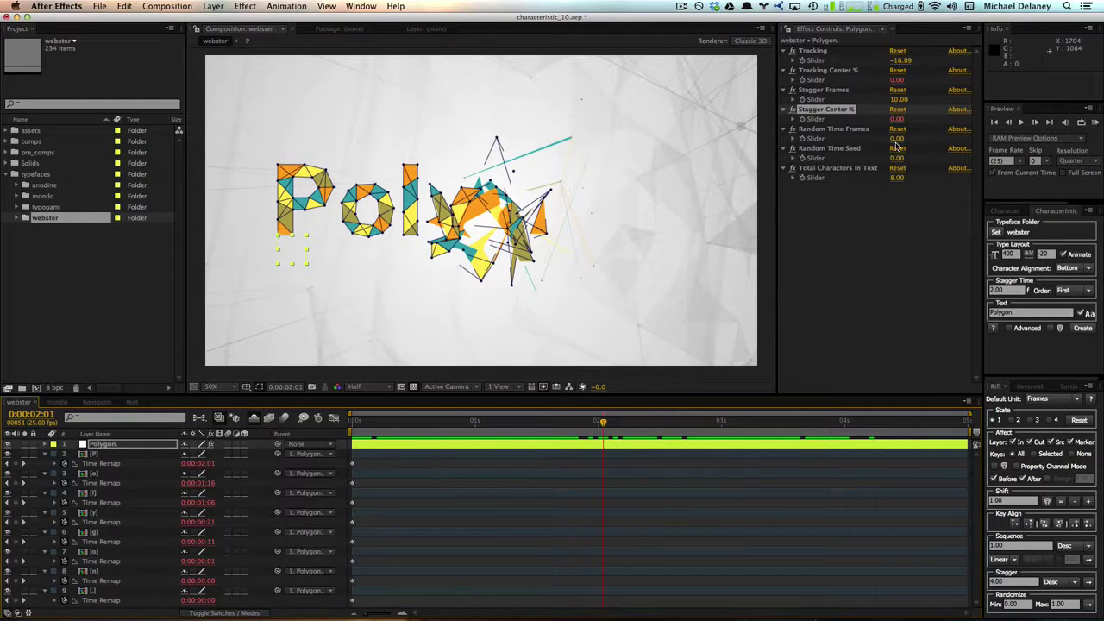
Set Random Time Frames to 60 and Stagger Frames to 0
drag(897, 138, 929, 138)
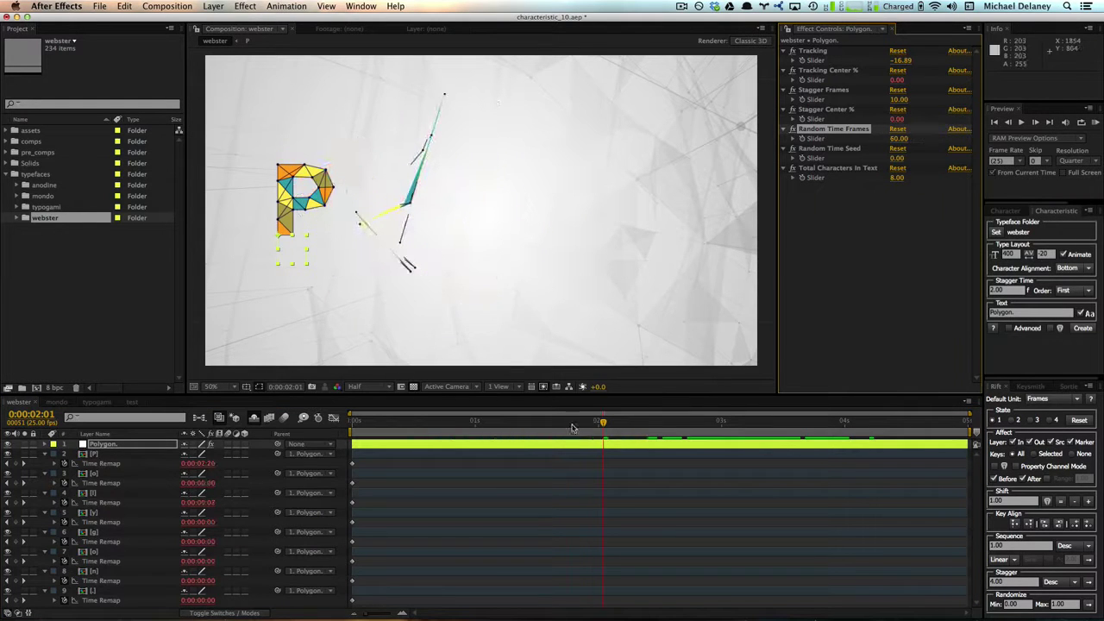
drag(603, 422, 889, 422)
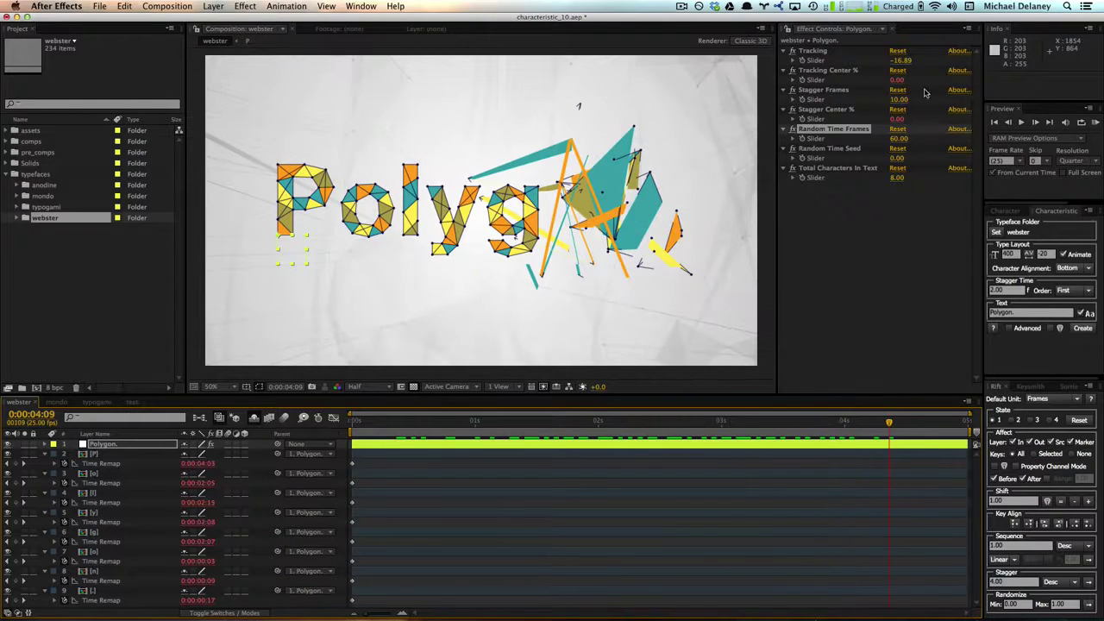
click(899, 100)
text(0)
key(Return)
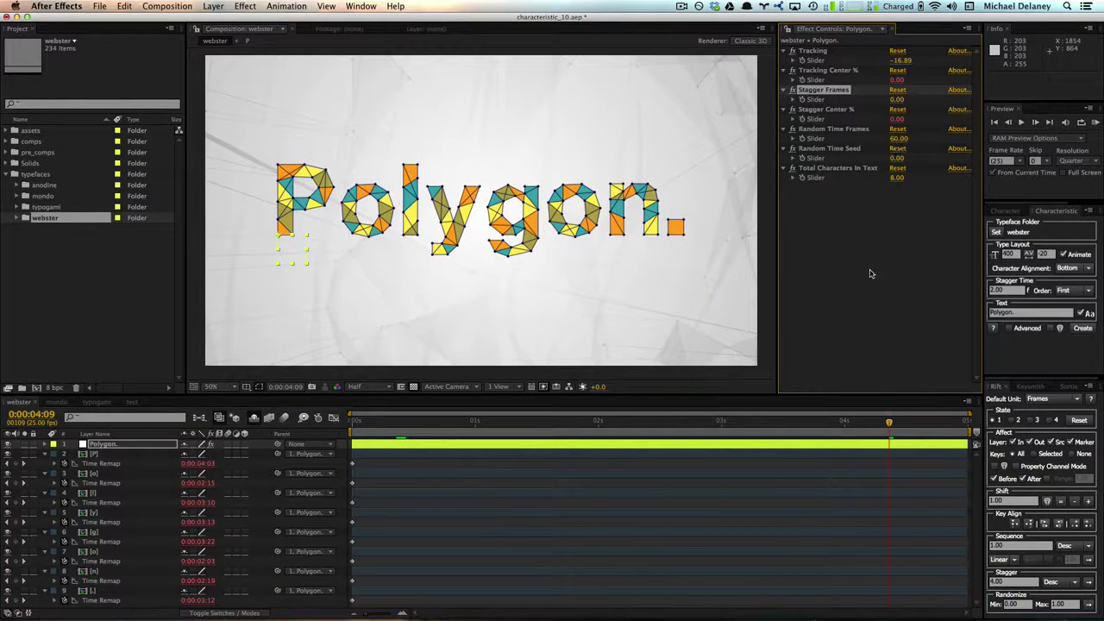
Preview the randomized assembly, change Random Time Seed to 29, and preview again
drag(890, 425, 490, 414)
key(space)
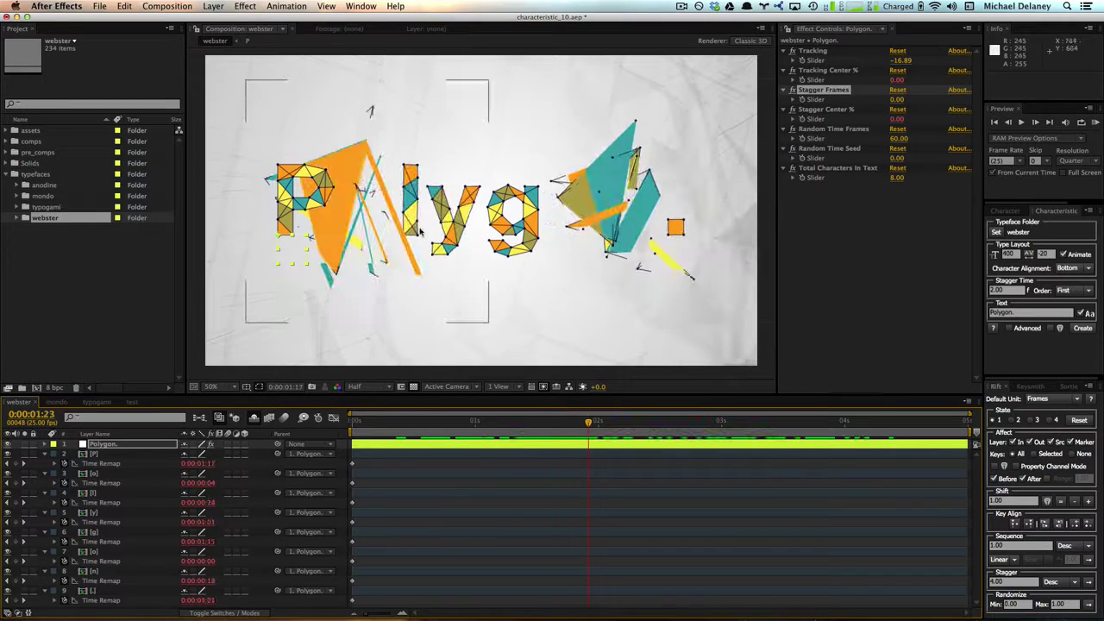
drag(589, 422, 480, 424)
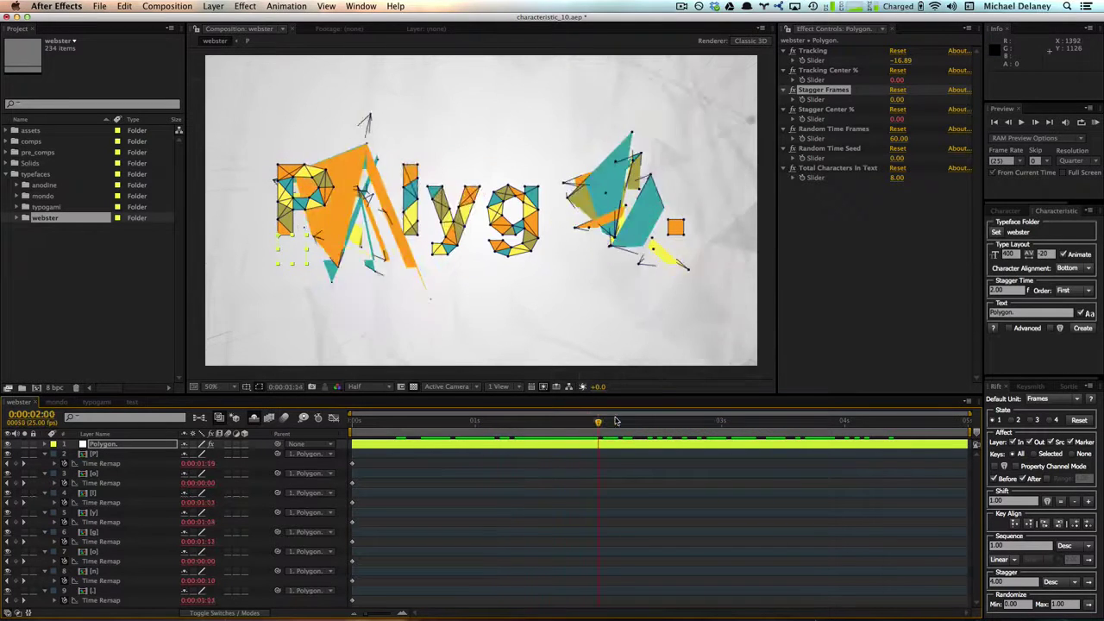
click(616, 421)
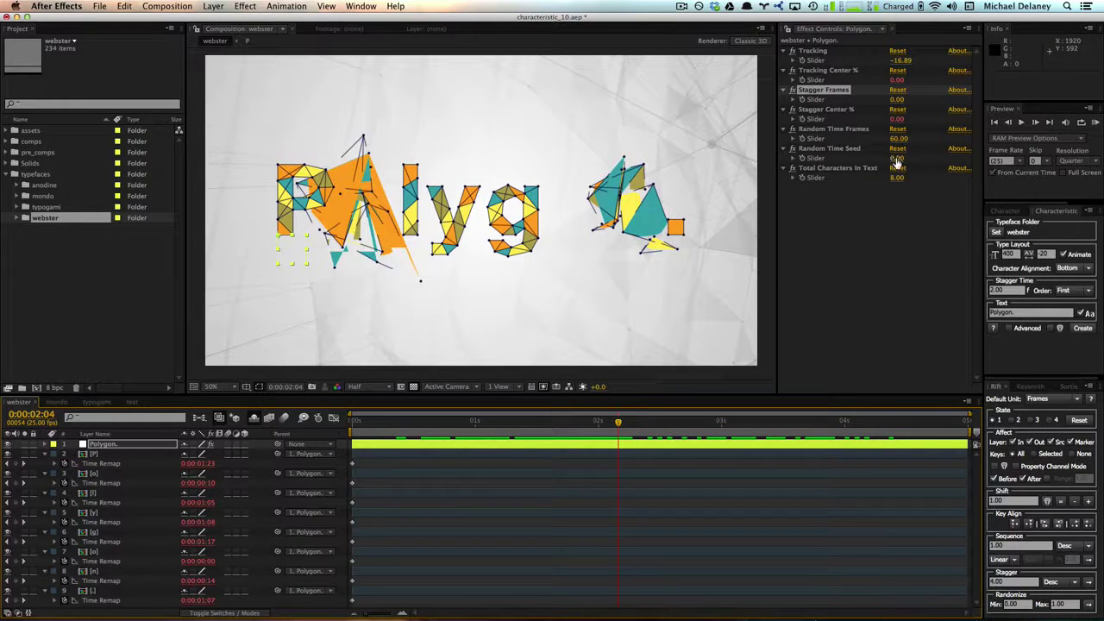
drag(897, 164, 912, 158)
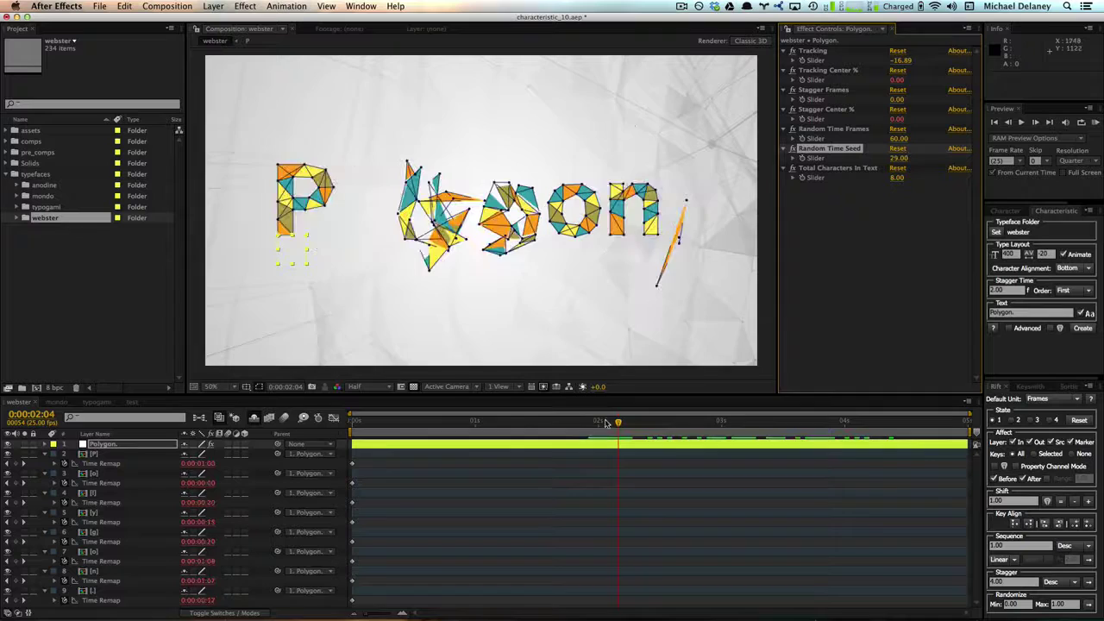
drag(606, 423, 756, 425)
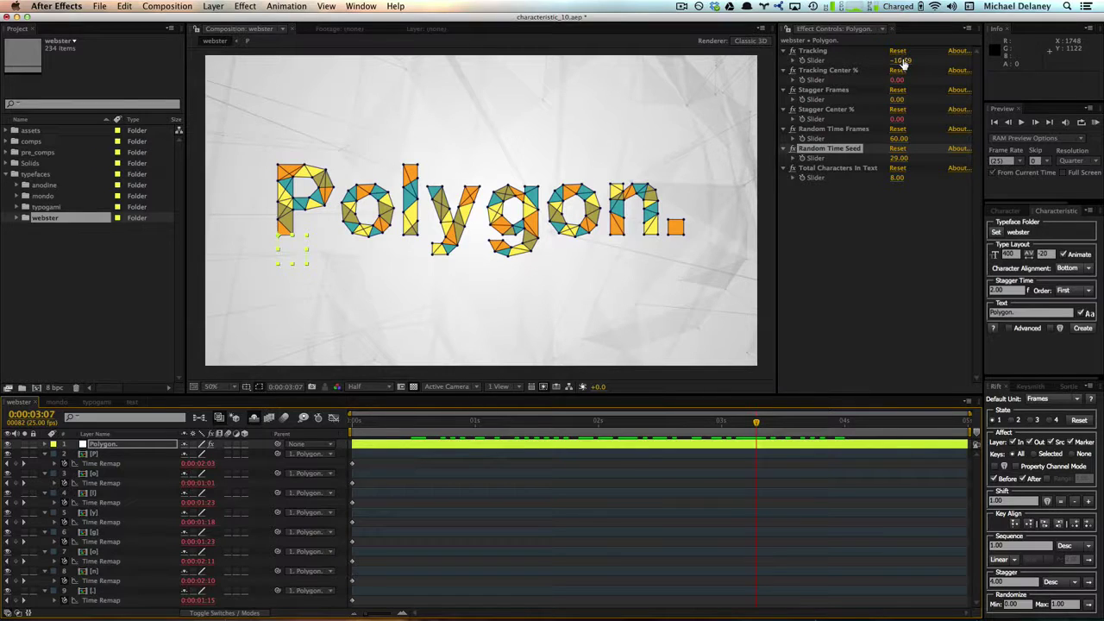
Tighten Polygon. tracking to -32.59 and set Tracking Center to 50%
mouse_move(903, 64)
mouse_down()
mouse_move(940, 58)
mouse_move(873, 57)
mouse_move(933, 56)
mouse_move(887, 53)
mouse_move(928, 53)
mouse_move(914, 54)
mouse_up()
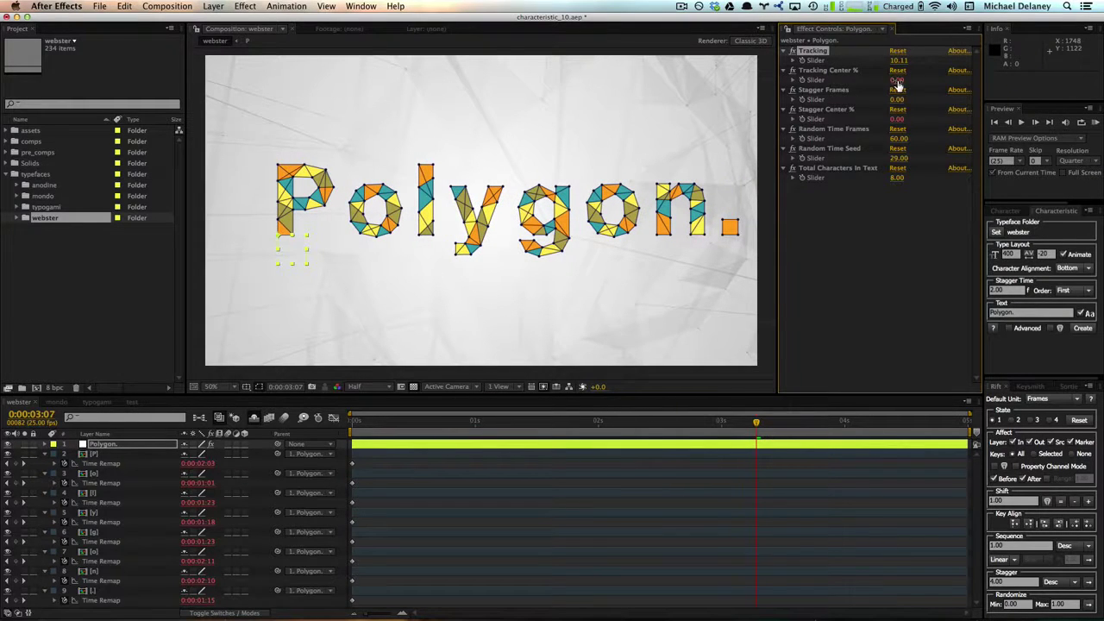
drag(897, 80, 846, 60)
click(901, 79)
text(50)
key(Return)
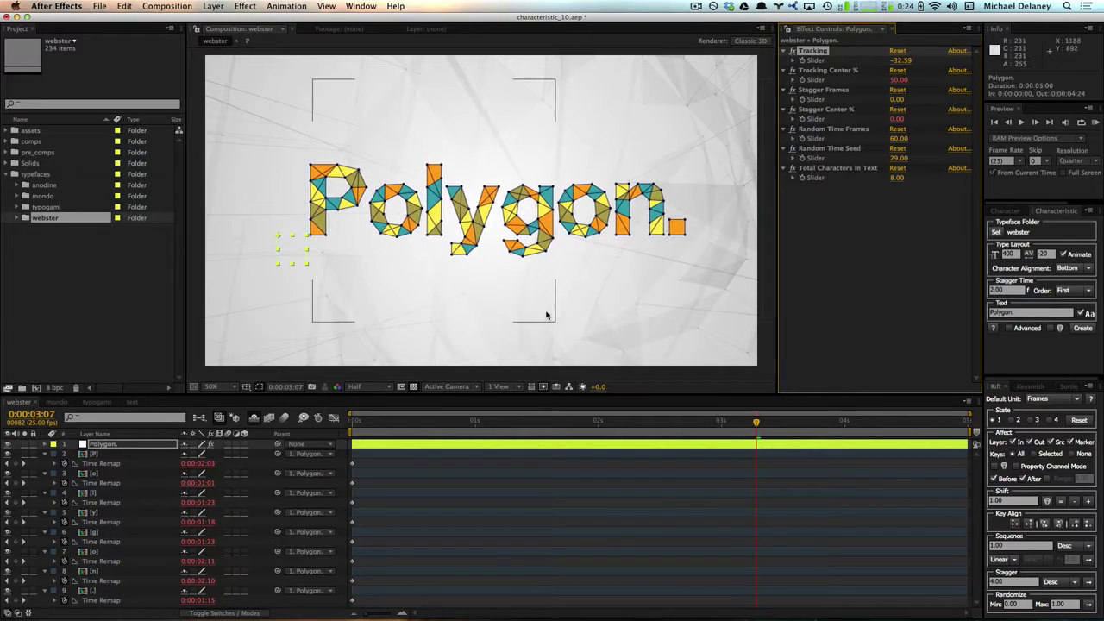
Shift the P, o and l letters left, then widen Polygon. tracking to 12.41
click(99, 454)
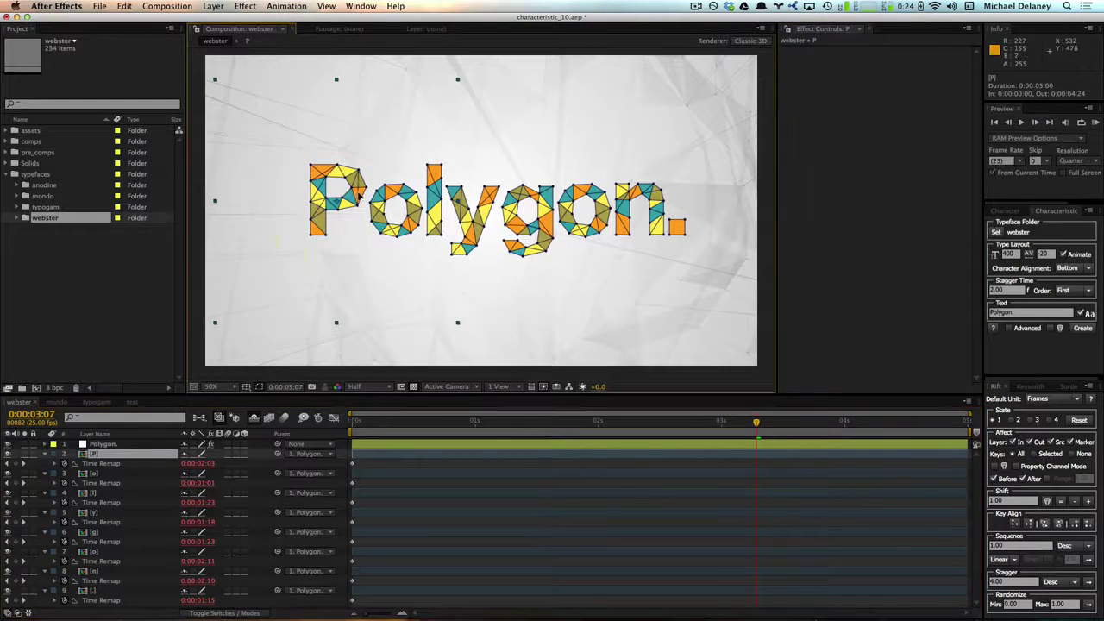
mouse_move(359, 197)
mouse_down()
mouse_move(340, 197)
mouse_move(378, 201)
mouse_up()
click(401, 197)
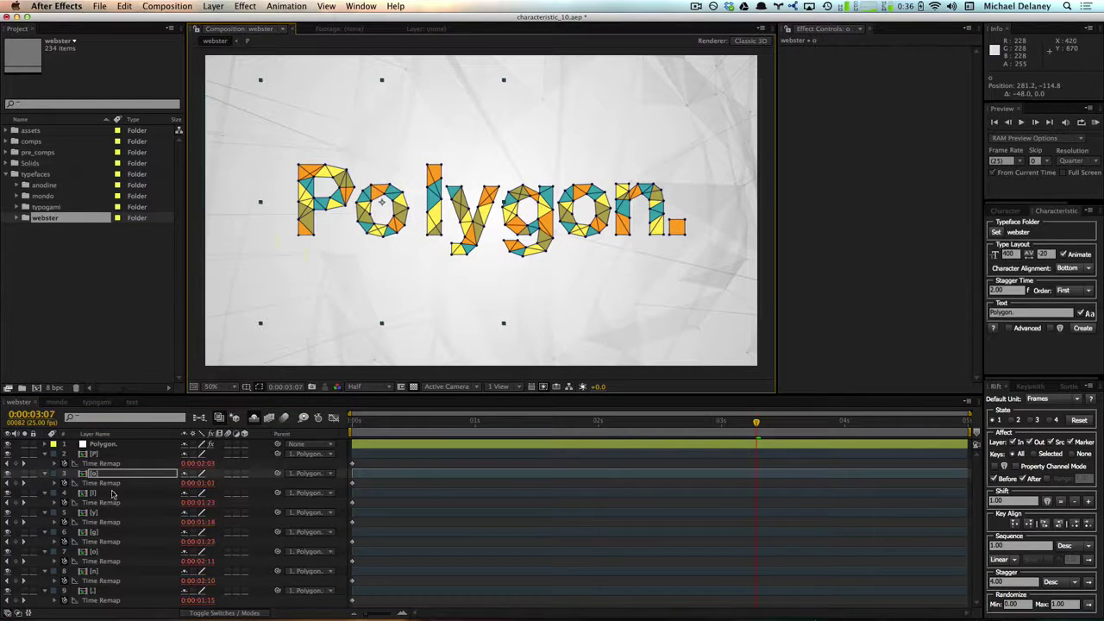
click(436, 192)
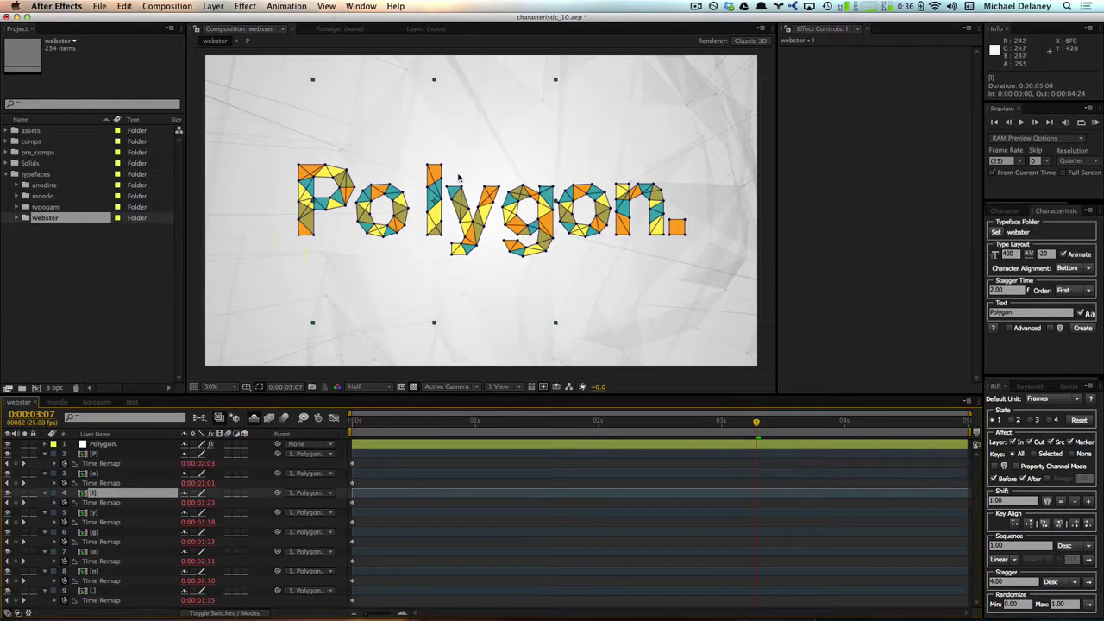
drag(458, 178, 447, 179)
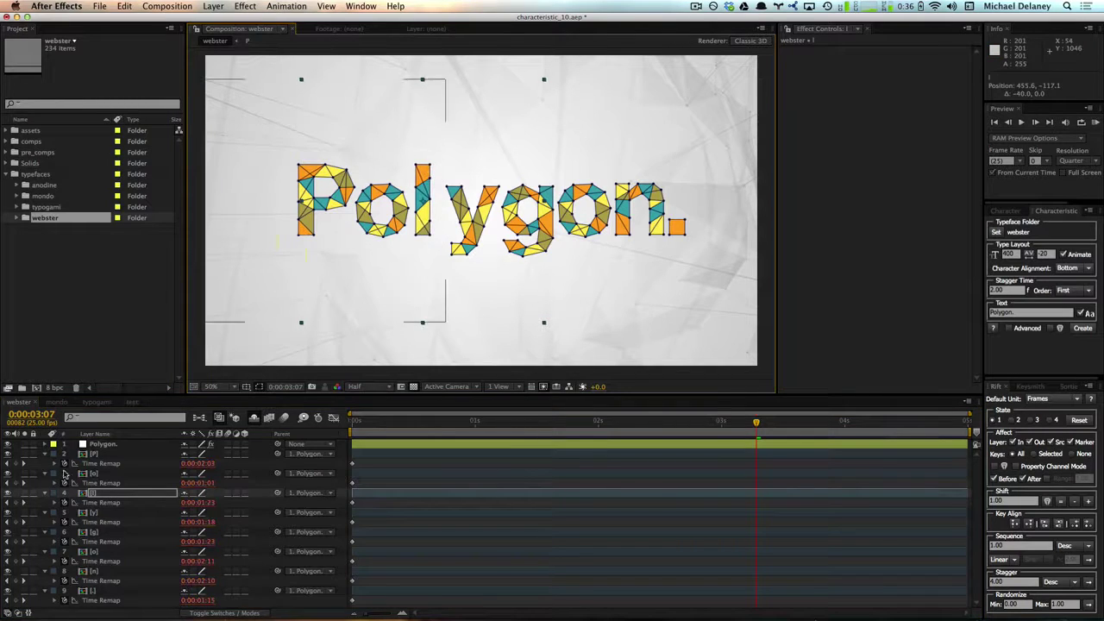
click(104, 445)
mouse_move(899, 60)
mouse_down()
mouse_move(885, 60)
mouse_move(915, 61)
mouse_move(899, 60)
mouse_up()
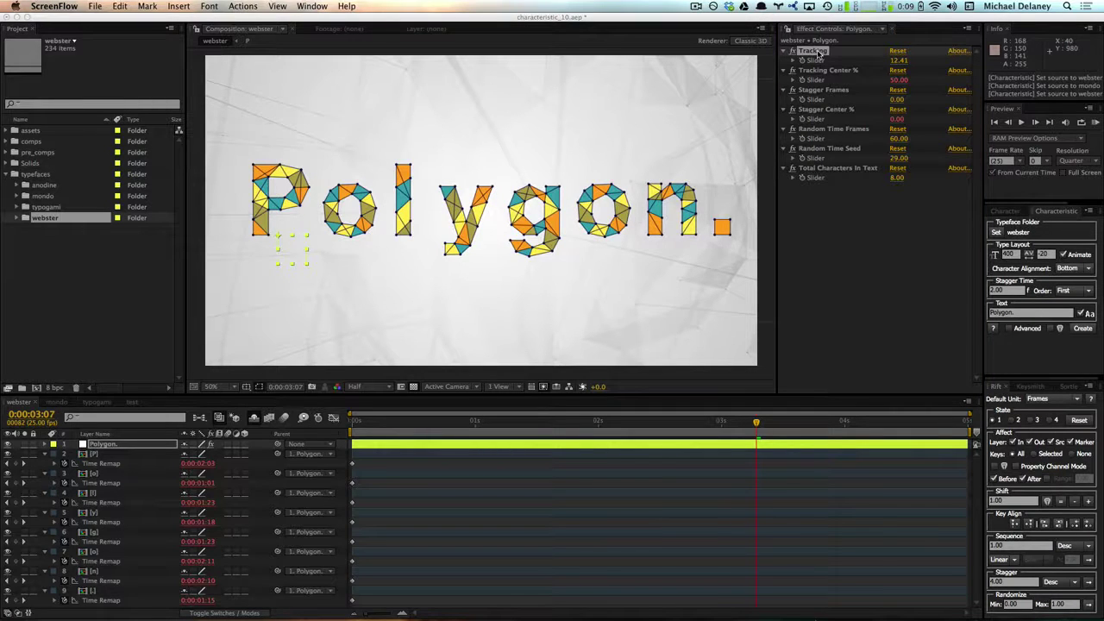
Switch to the mondo composition and set mondo as Characteristic's typeface folder
click(58, 405)
click(66, 406)
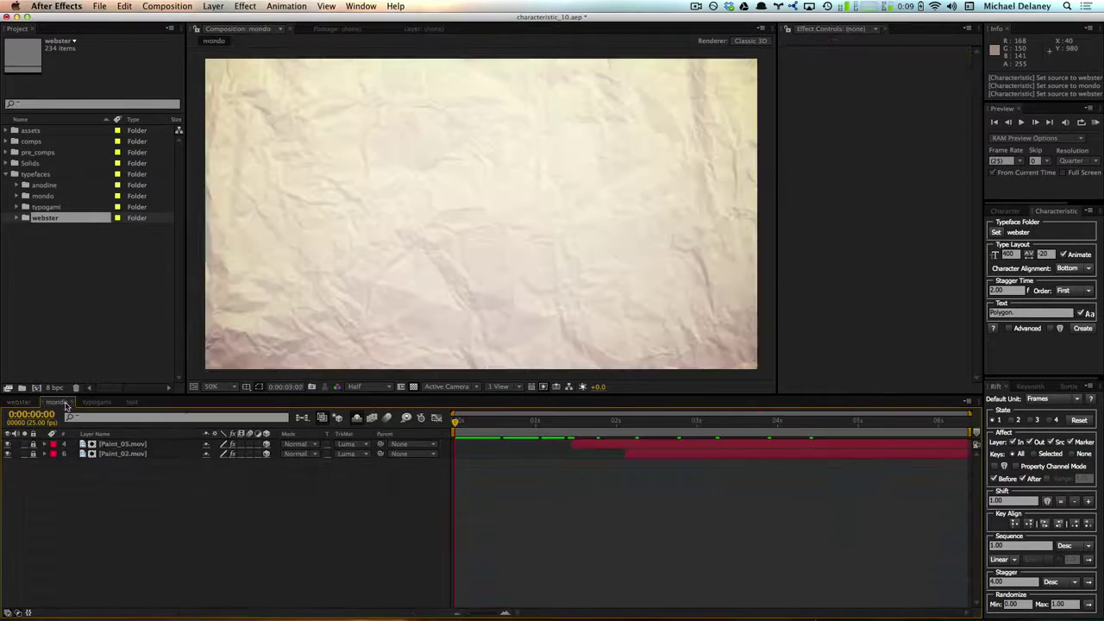
click(43, 197)
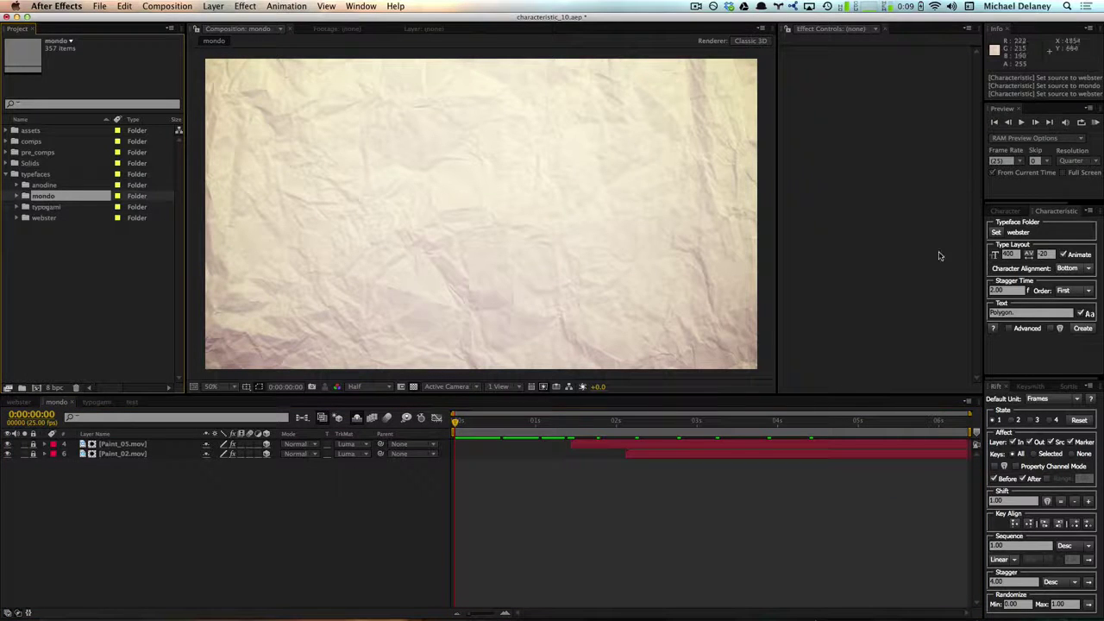
click(1000, 234)
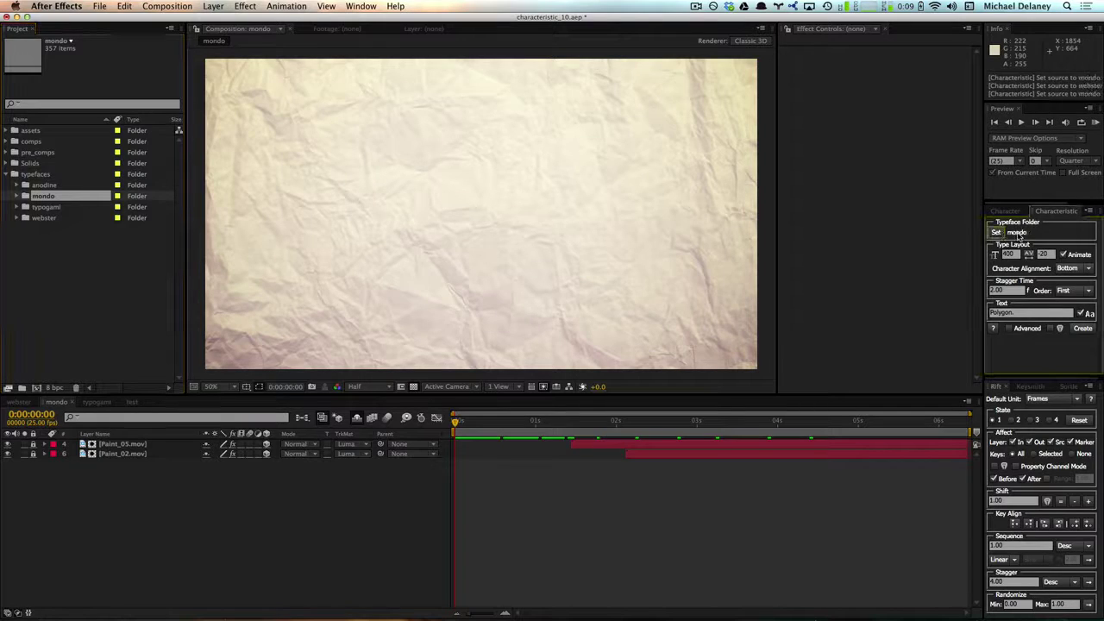
Set size 350, tracking -40, Animate off, and stagger time 3
text(350)
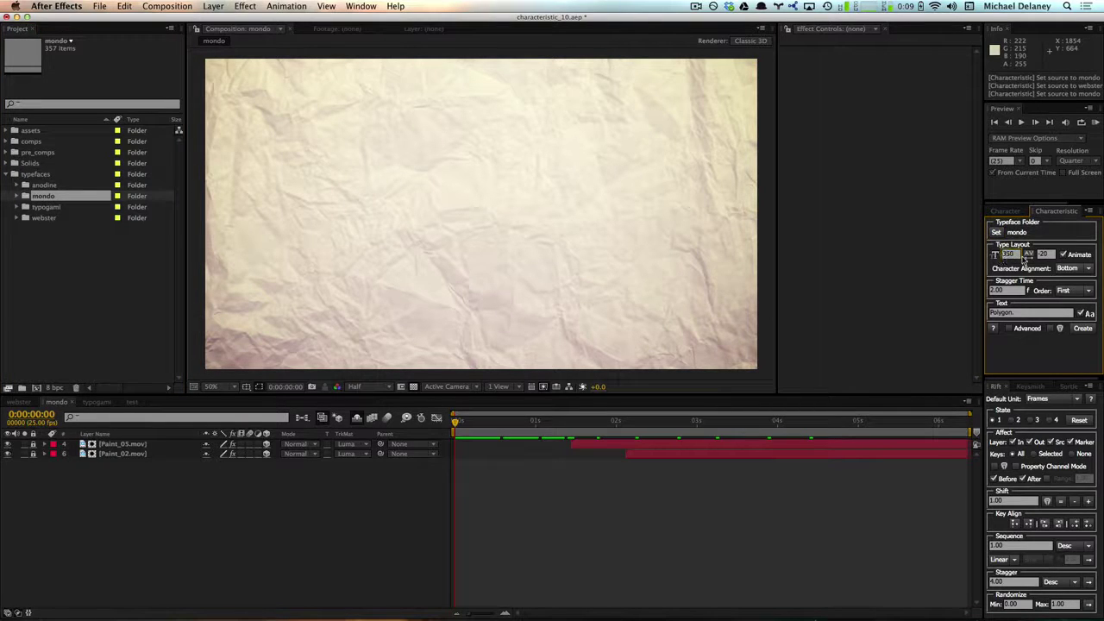
click(1044, 256)
key(Return)
click(1064, 256)
double_click(1013, 292)
text(2)
key(Tab)
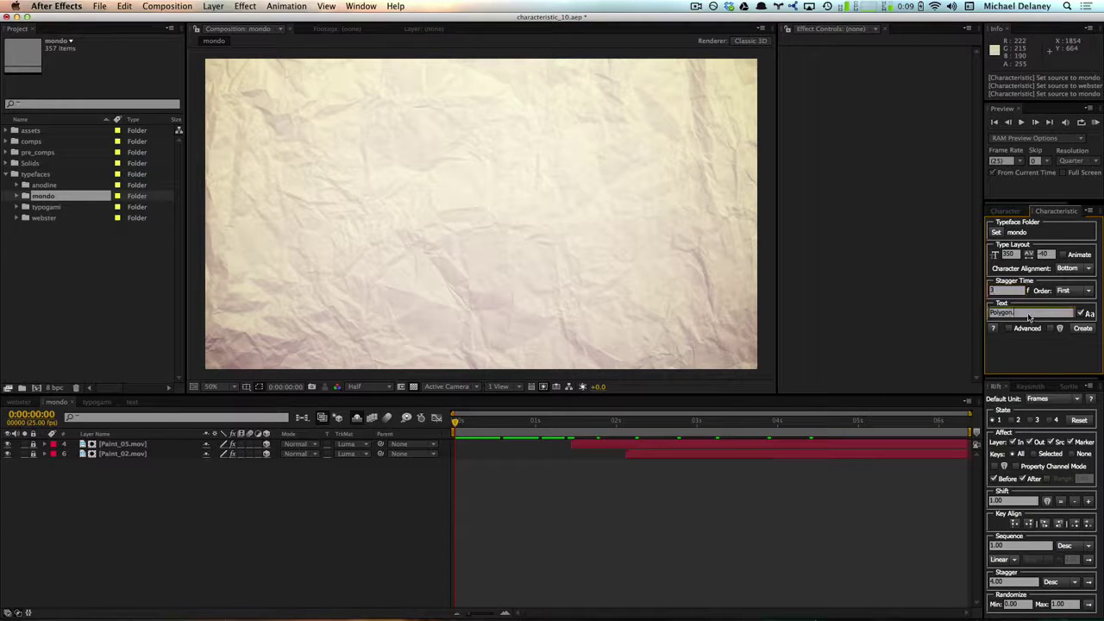
Enter 'shogun' as the Characteristic text and commit it
text(shogun)
key(Return)
drag(1030, 315, 991, 315)
key(Return)
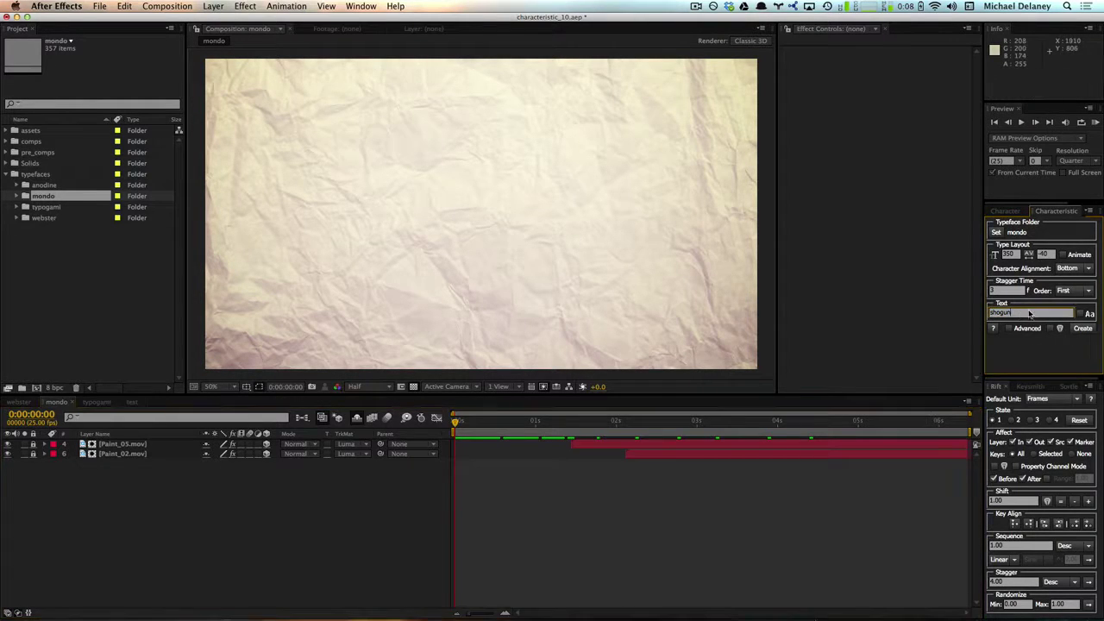
click(661, 489)
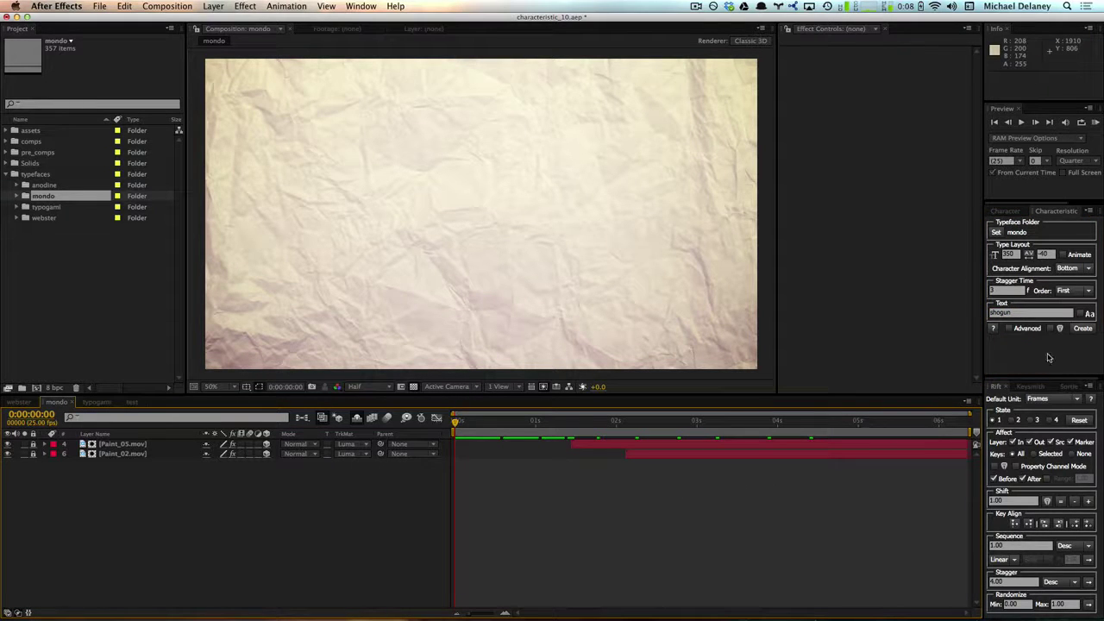
Create the shogun layers, move them below the Paint layers, and scrub to watch SHOGUN animate
click(1082, 329)
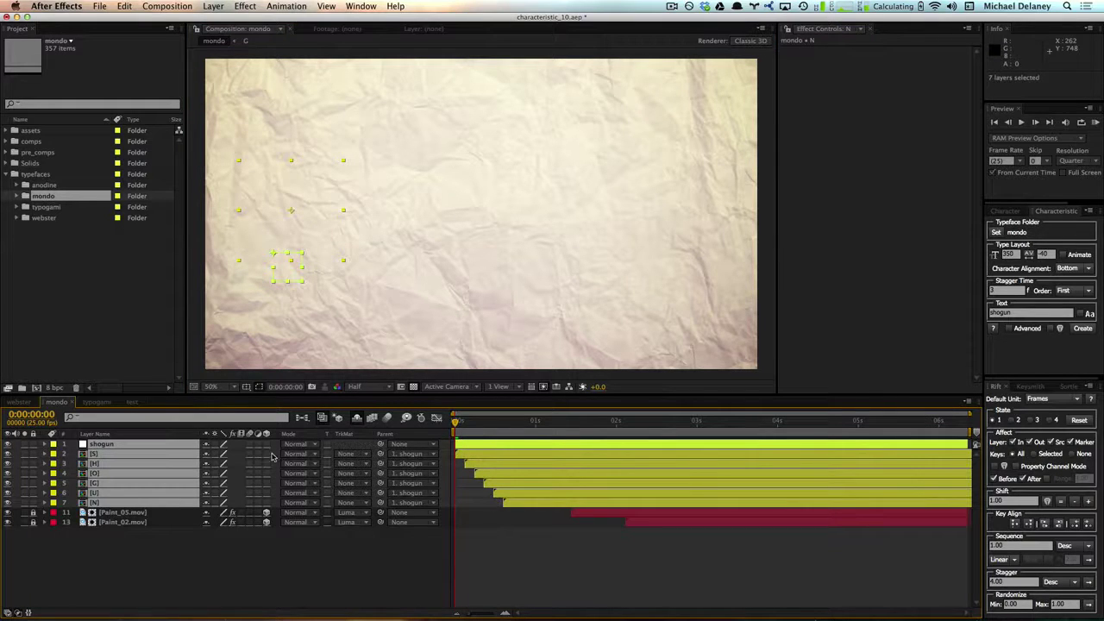
drag(164, 501, 147, 527)
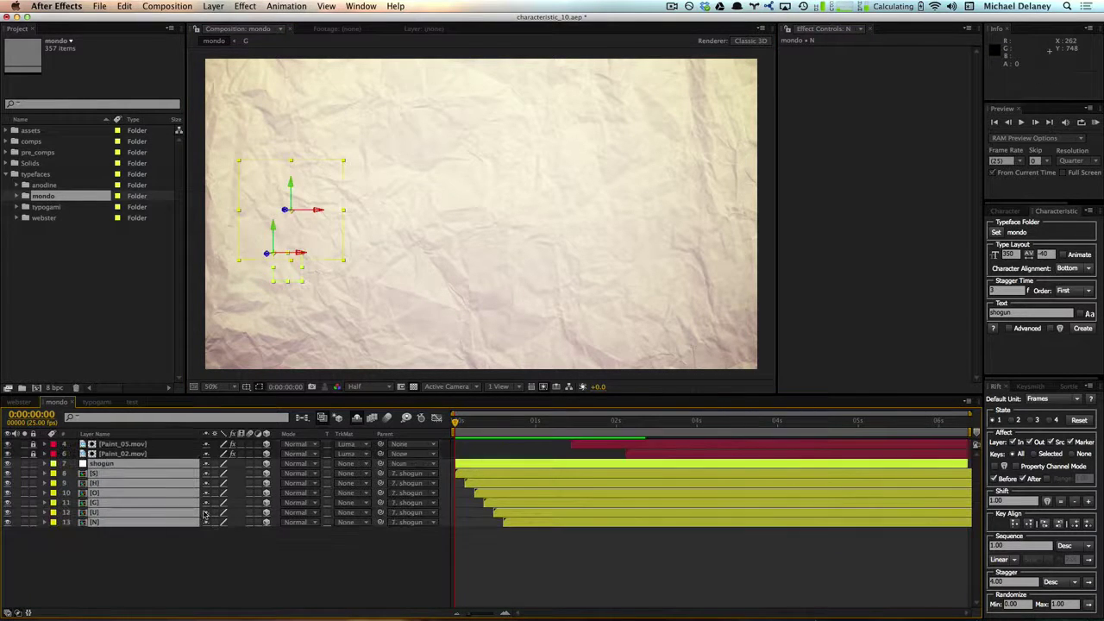
drag(457, 423, 832, 440)
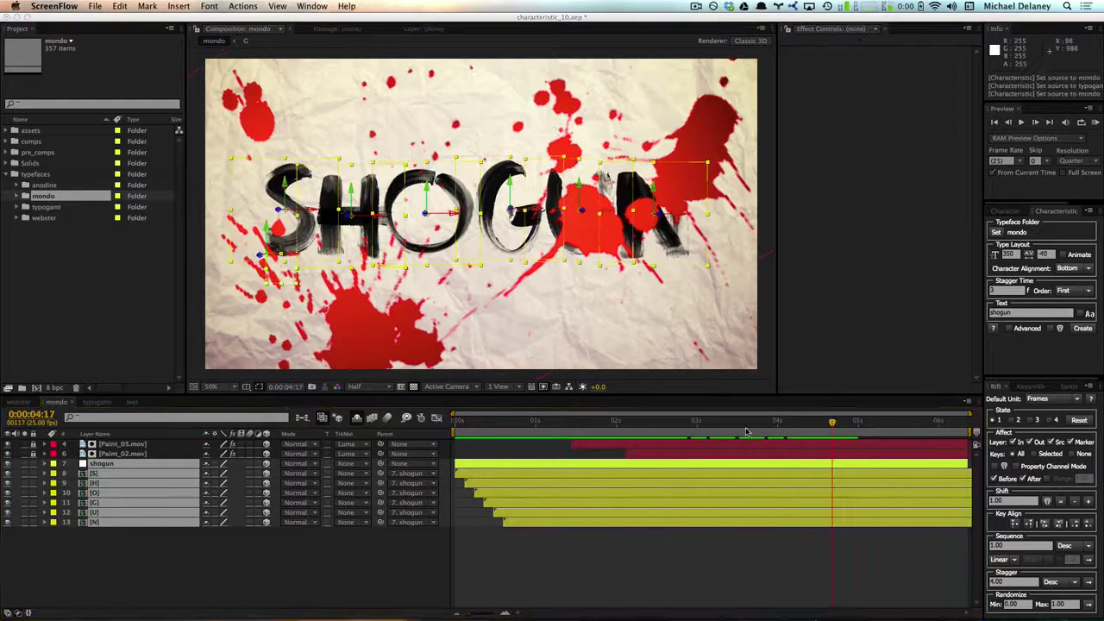
In the typogami clouds comp, set the typeface folder to typogami with size 200 and tracking 0
click(97, 405)
click(110, 404)
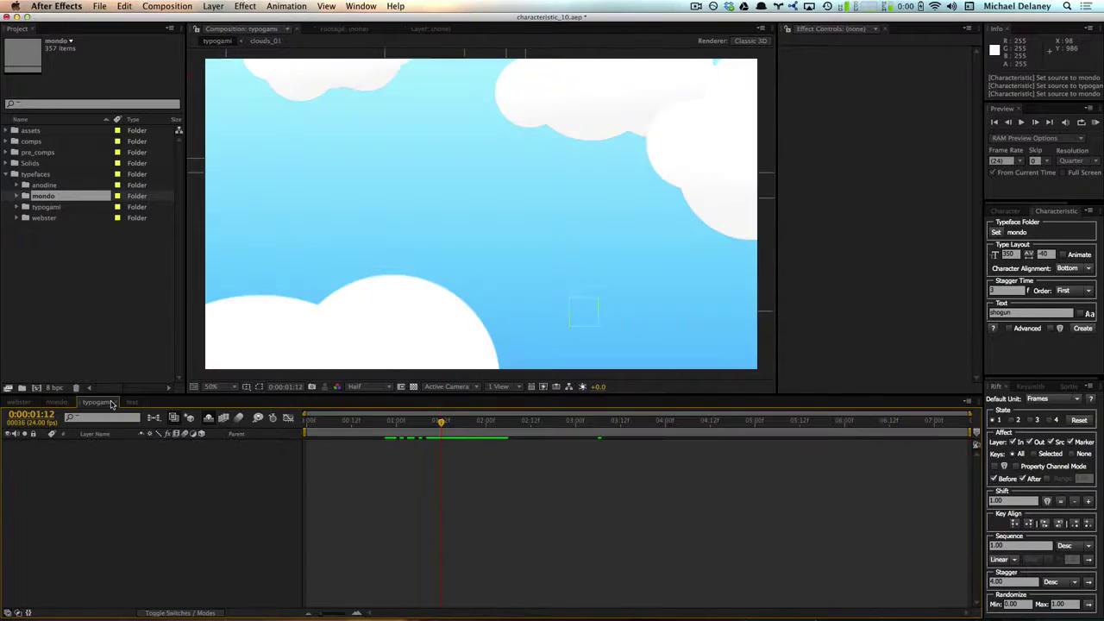
click(48, 208)
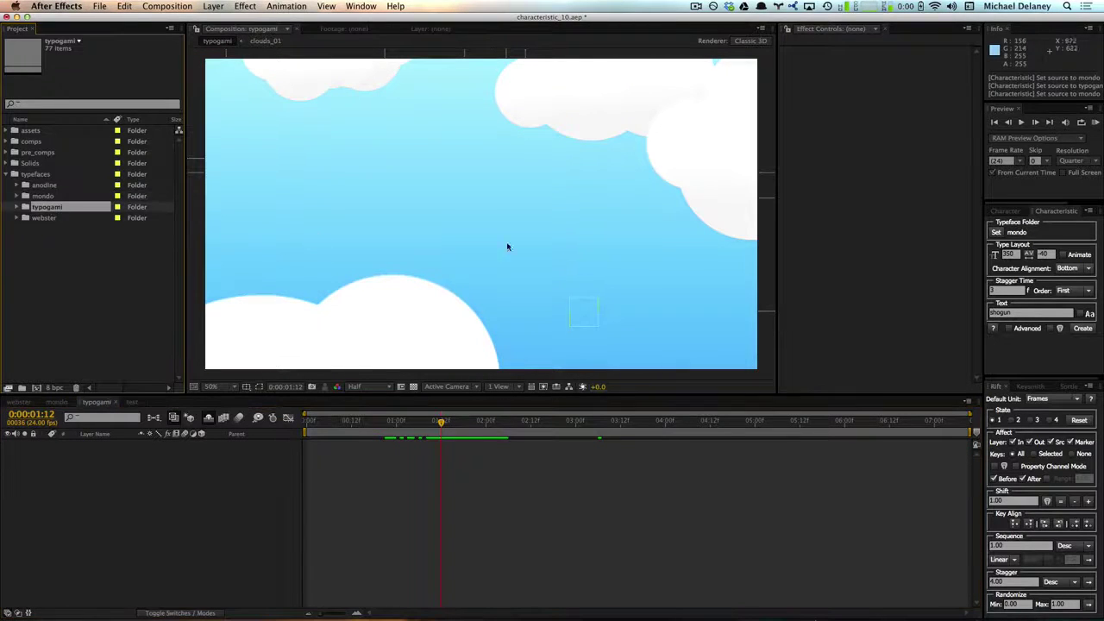
click(997, 233)
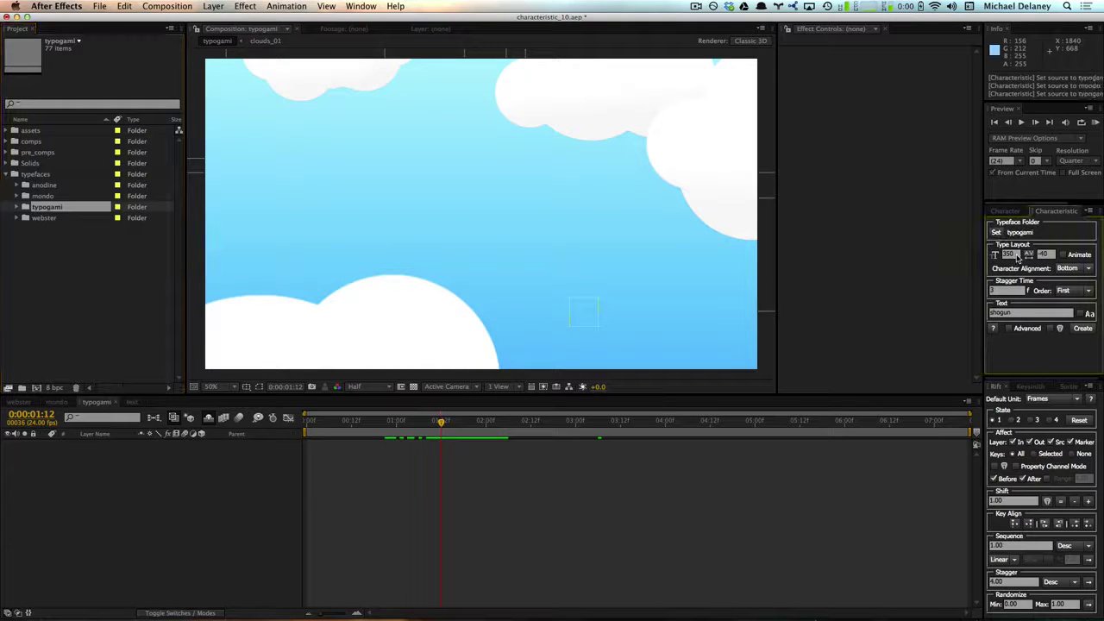
text(200)
key(Tab)
text(0)
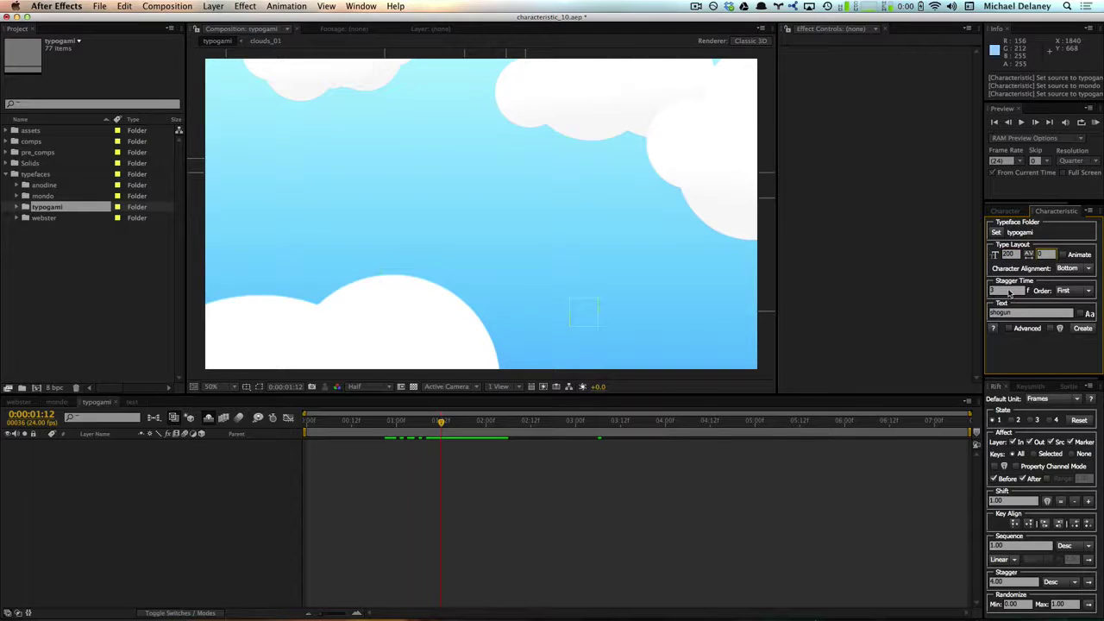
Use Random order with a 1s stagger and text 'clouds', inserted at the current time
click(1007, 293)
click(1074, 291)
click(1077, 321)
click(1007, 293)
key(BackSpace)
text(1s)
key(Tab)
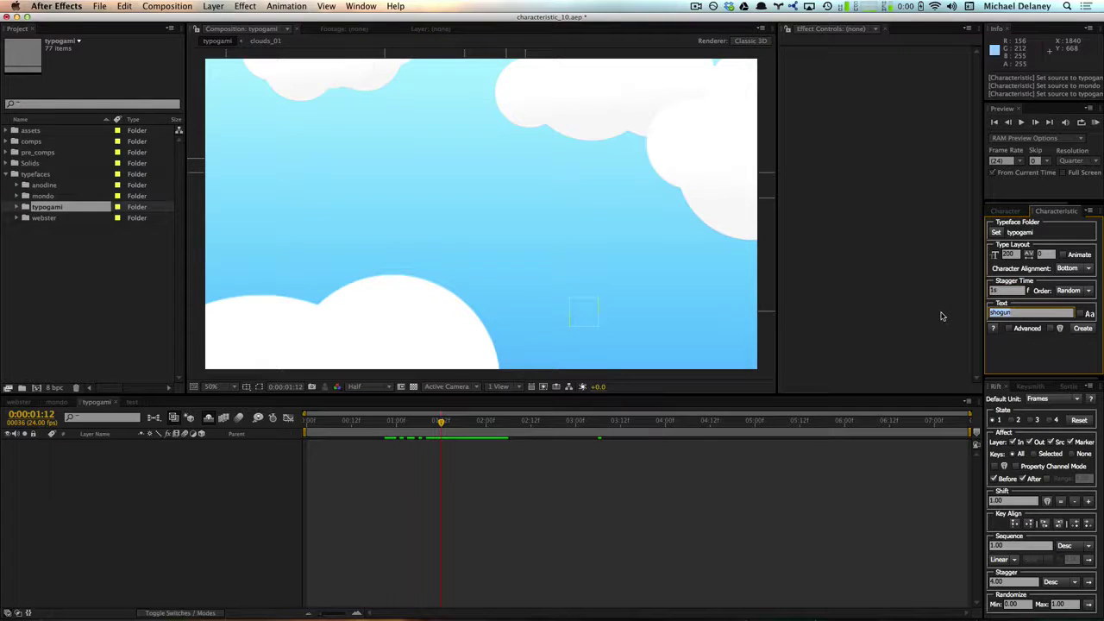
text(clouds)
click(1052, 329)
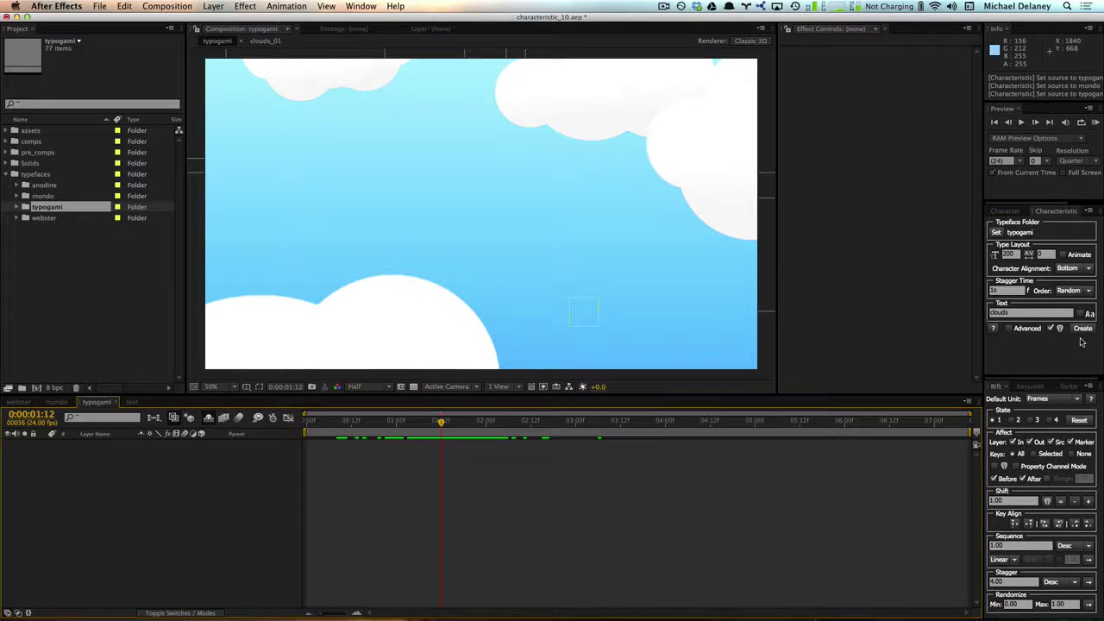
Create the six CLOUDS letter layers and drag the word toward the centre of the sky
click(1082, 328)
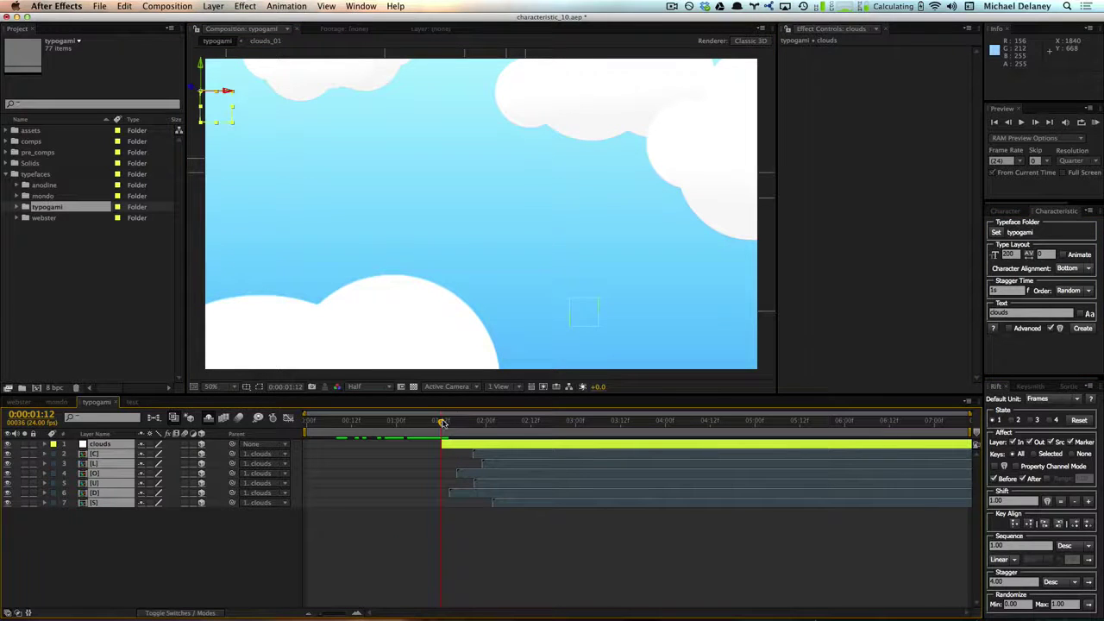
drag(443, 422, 542, 430)
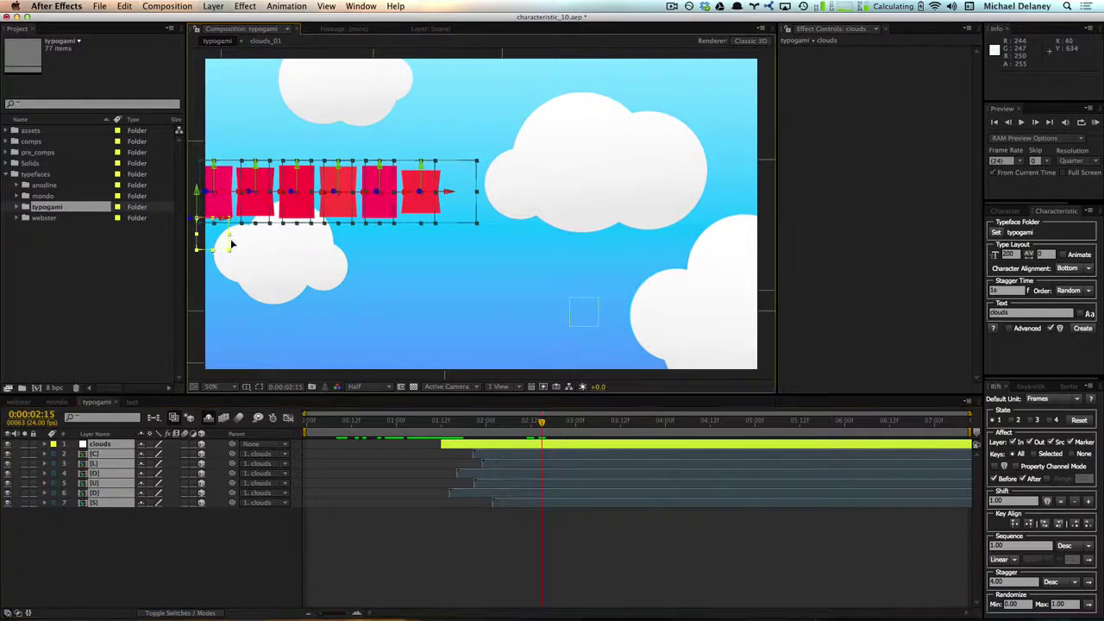
drag(231, 245, 377, 266)
key(super+apostrophe)
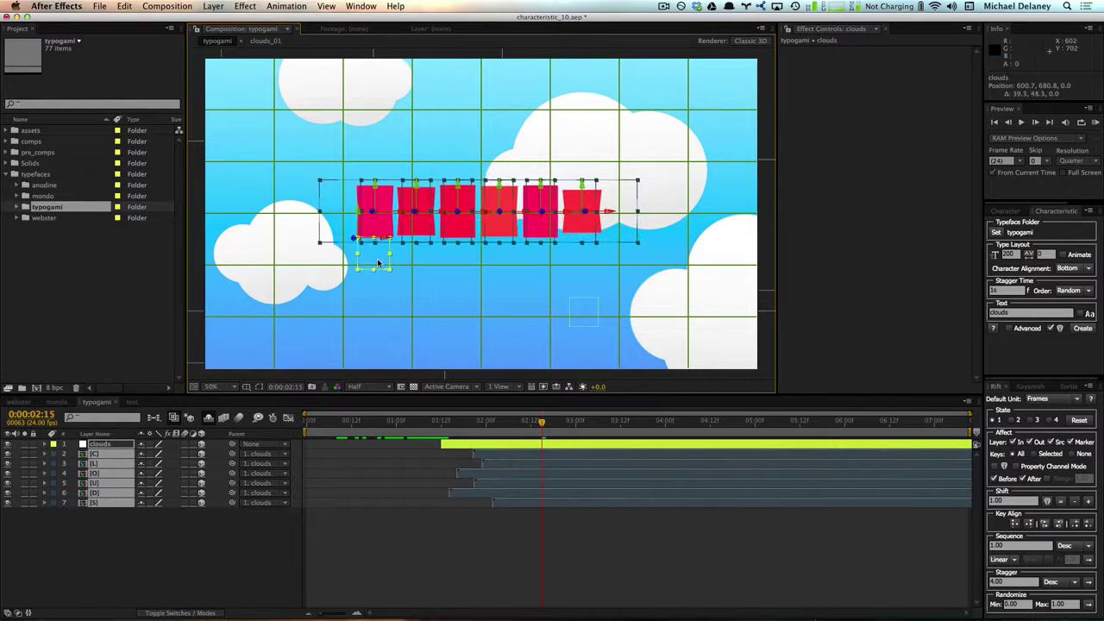
key(super+apostrophe)
click(489, 553)
click(441, 422)
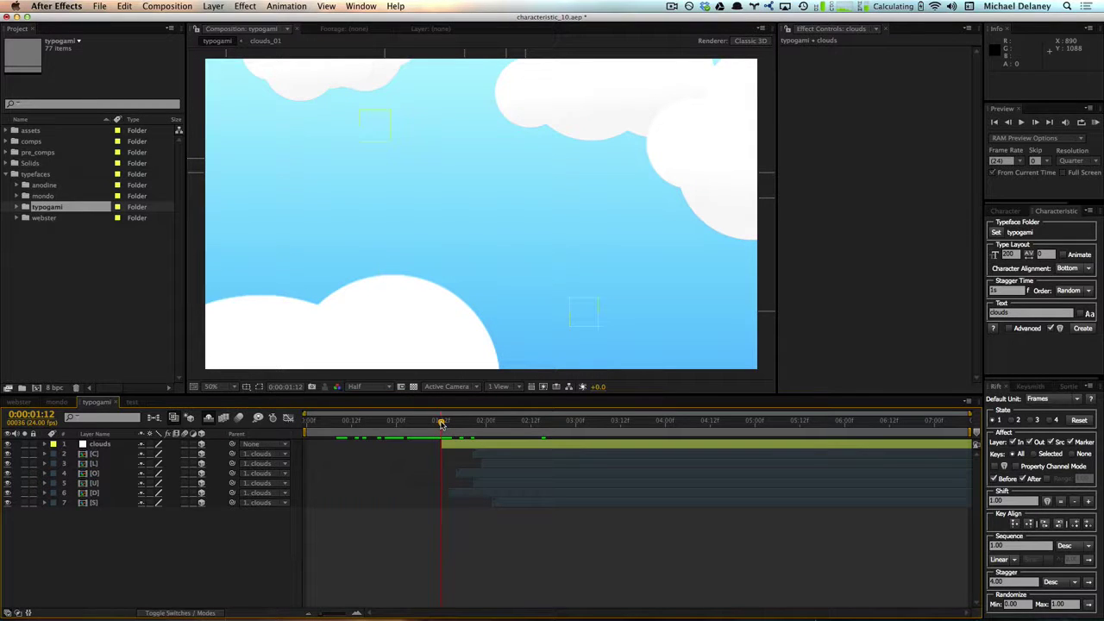
Lower the clouds layer's Position Y from 680.8 to about 604, then return to the start
drag(442, 423, 513, 435)
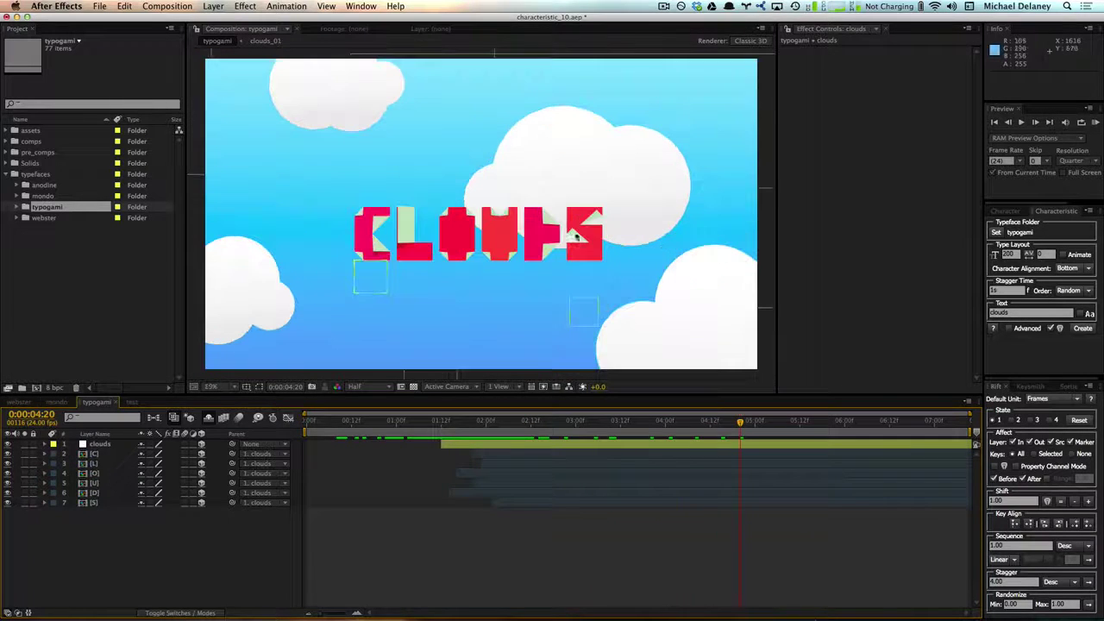
click(104, 445)
key(p)
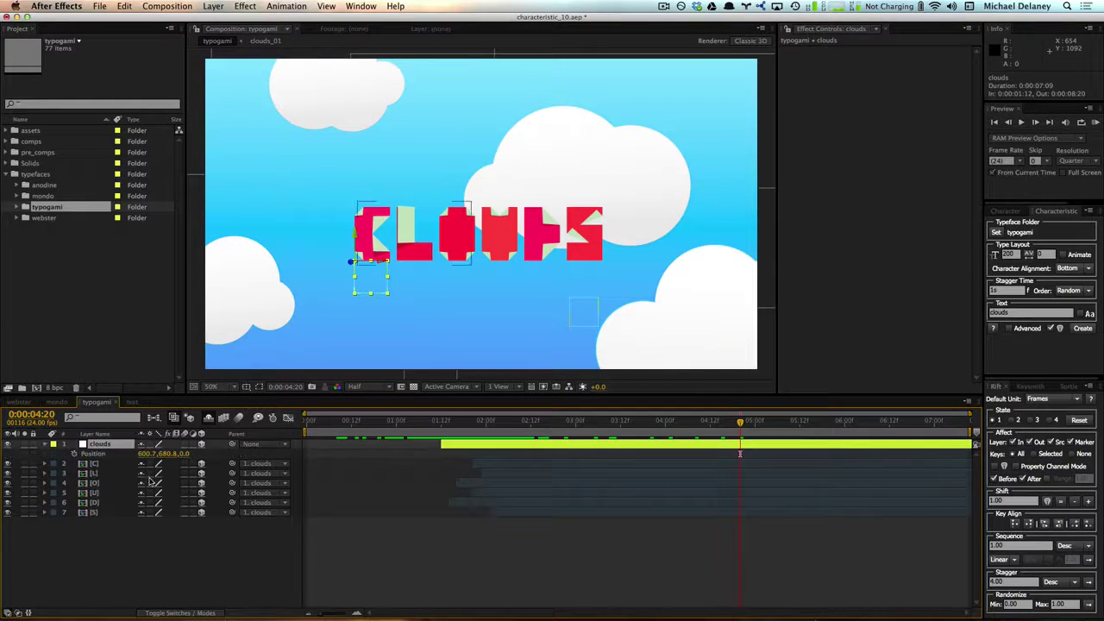
drag(169, 454, 118, 454)
key(F2)
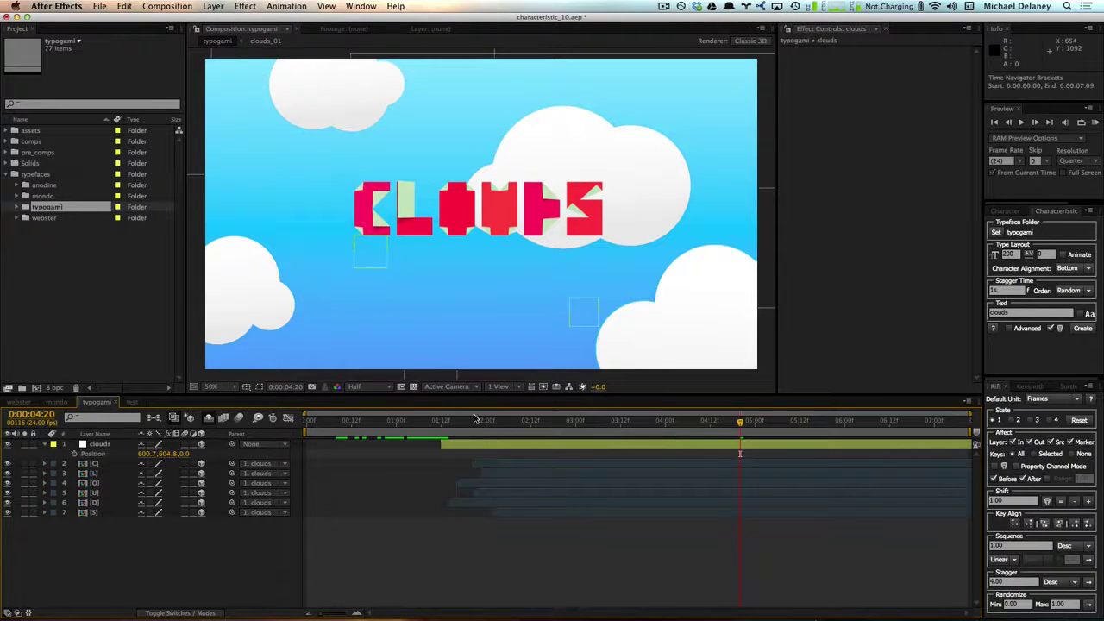
key(Home)
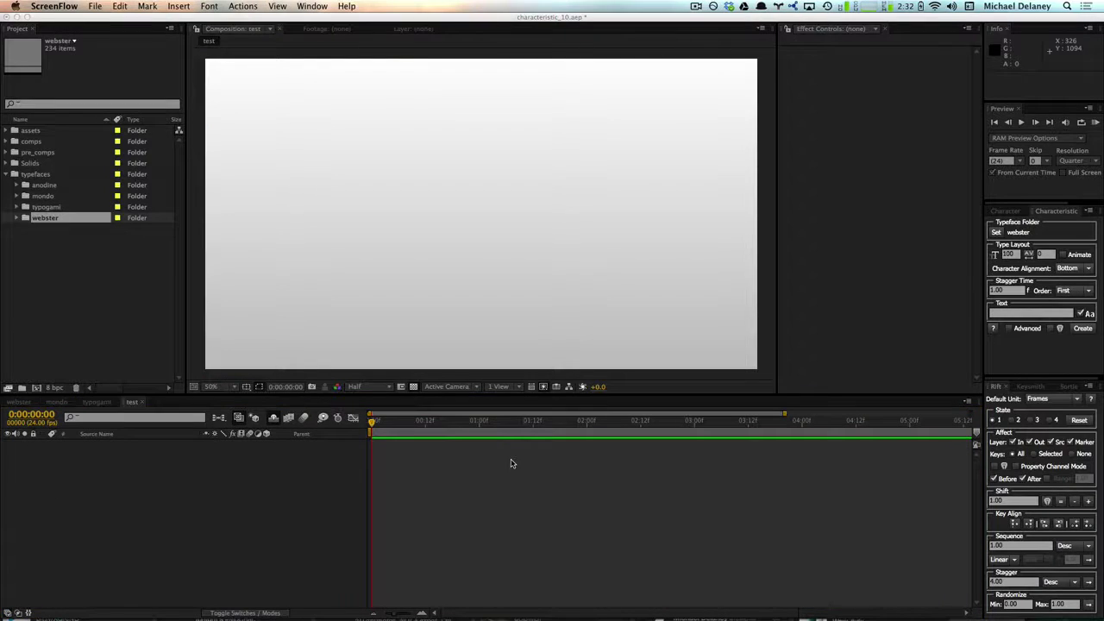
Create the webster lorem ipsum letter layers and view the full line at 25% zoom
click(1007, 316)
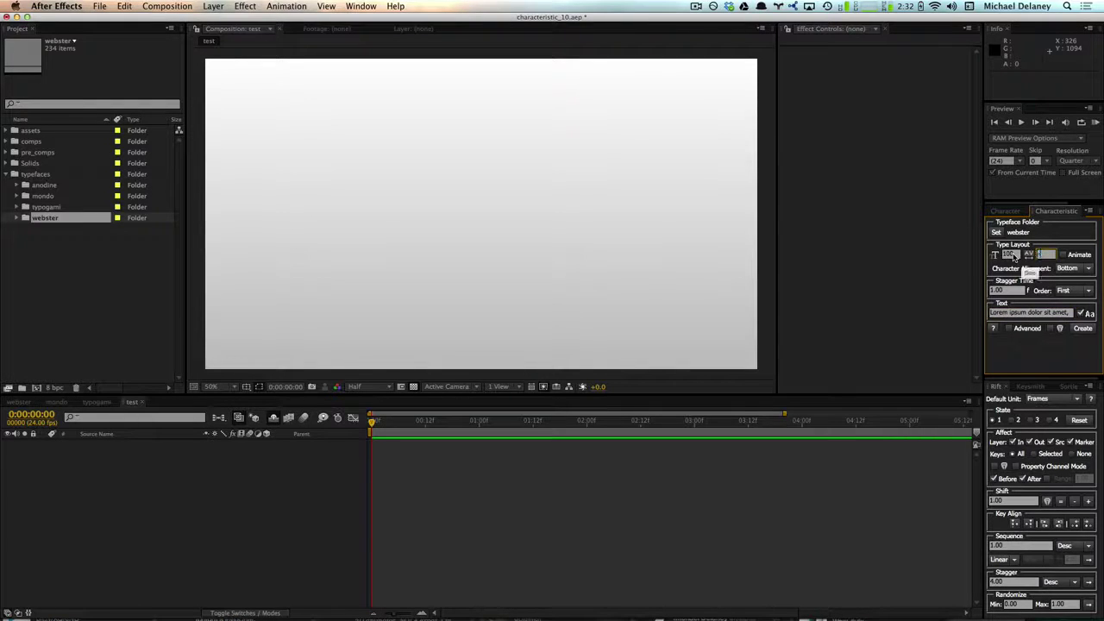
click(522, 501)
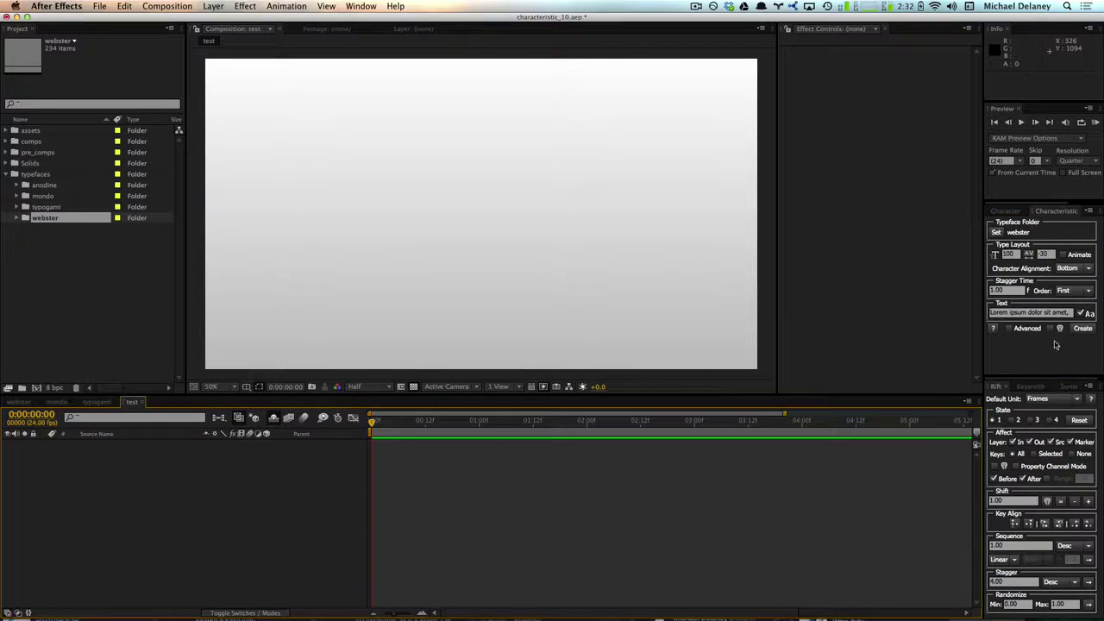
click(1082, 329)
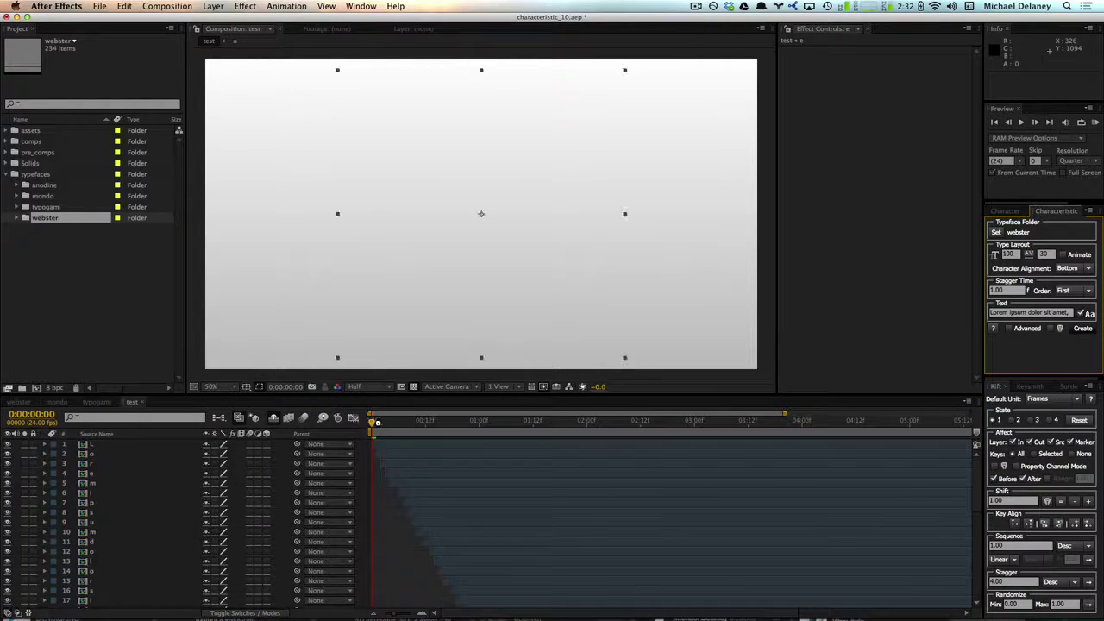
drag(374, 423, 529, 426)
drag(596, 432, 653, 435)
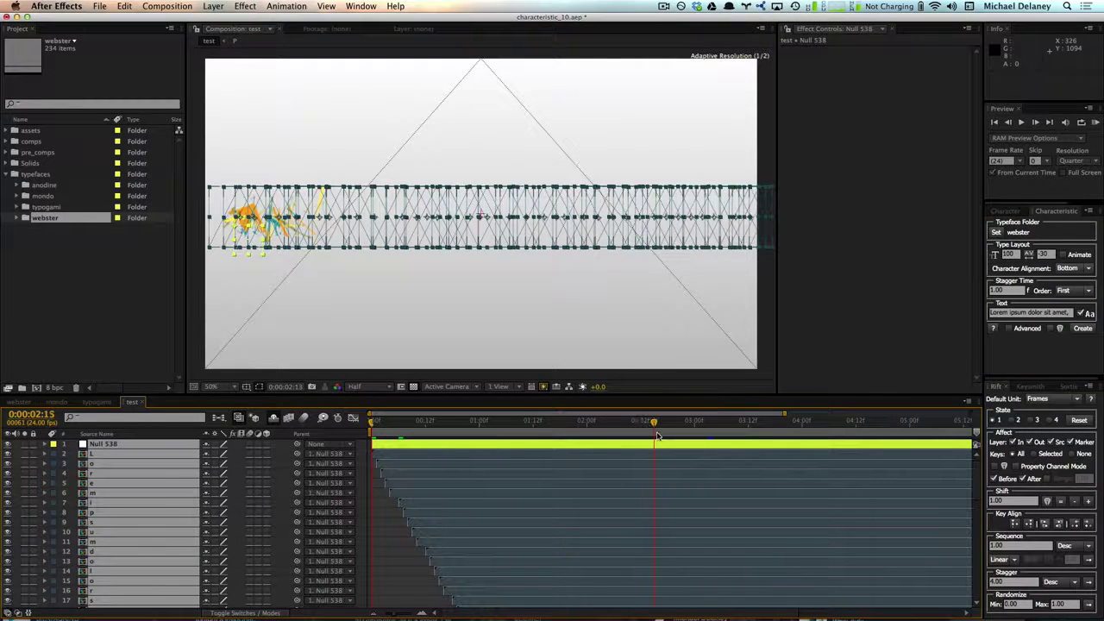
key(comma)
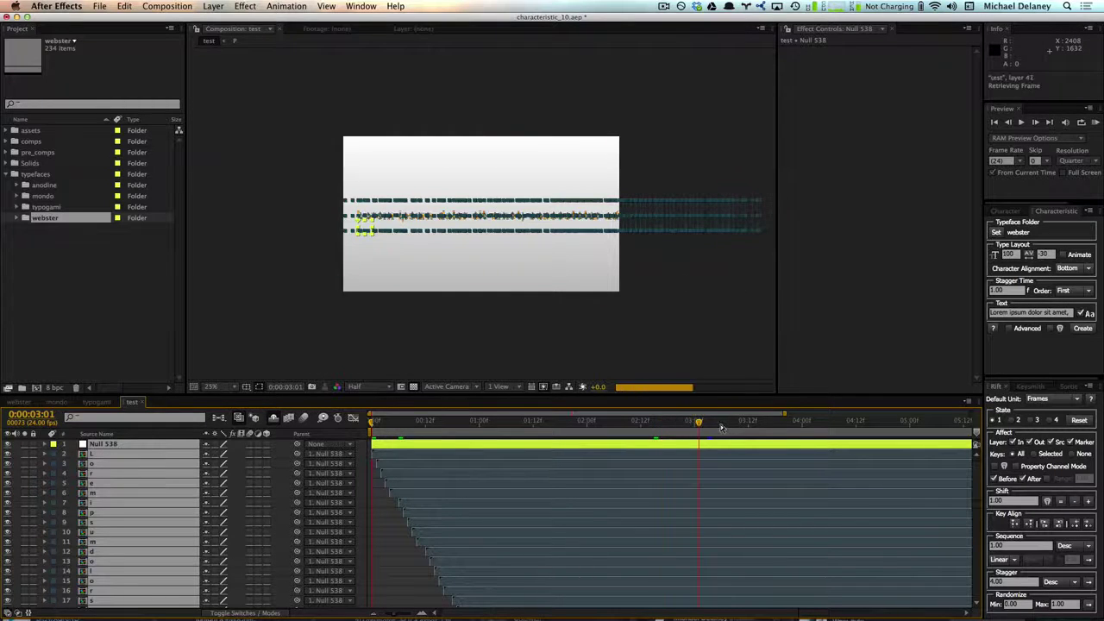
drag(802, 426, 815, 423)
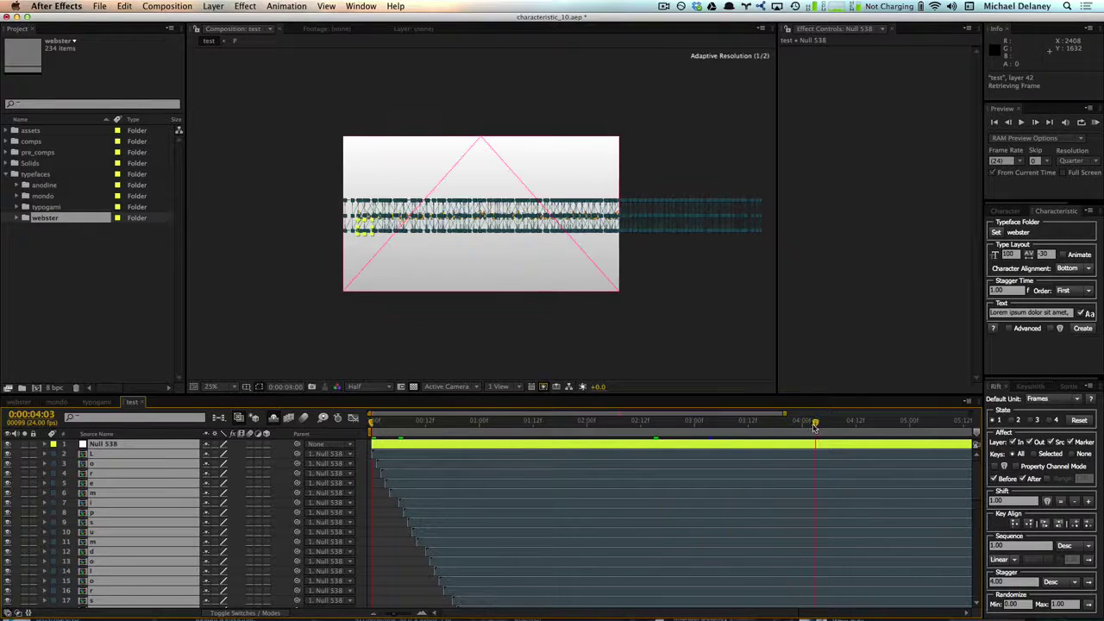
click(746, 146)
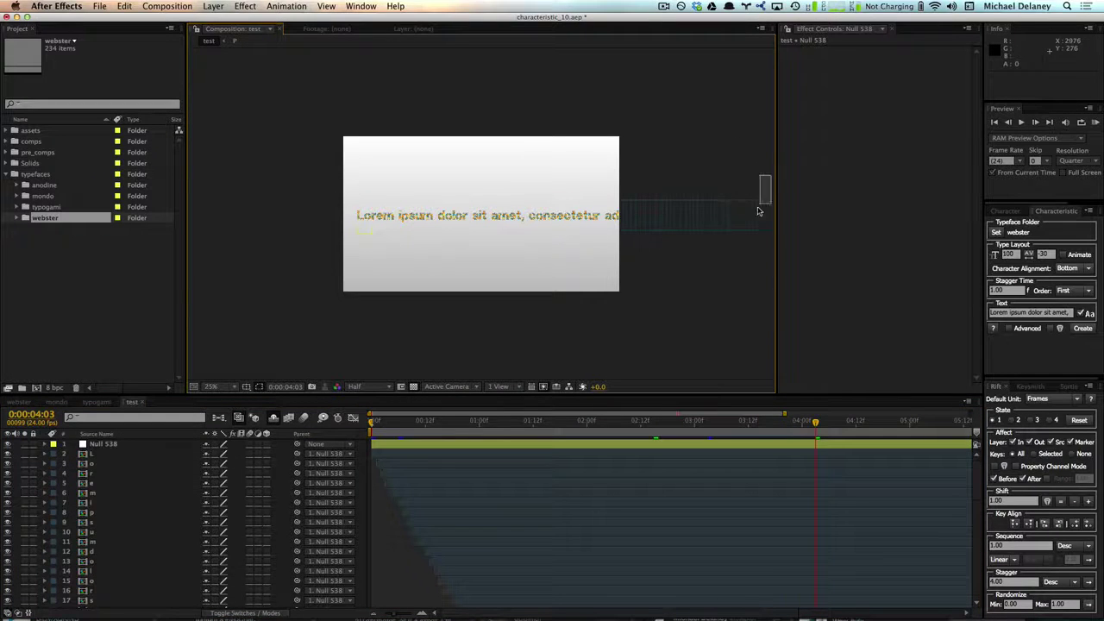
Move the letters overflowing the right edge onto lines below, zoom to 50% and RAM-preview
drag(760, 211, 621, 278)
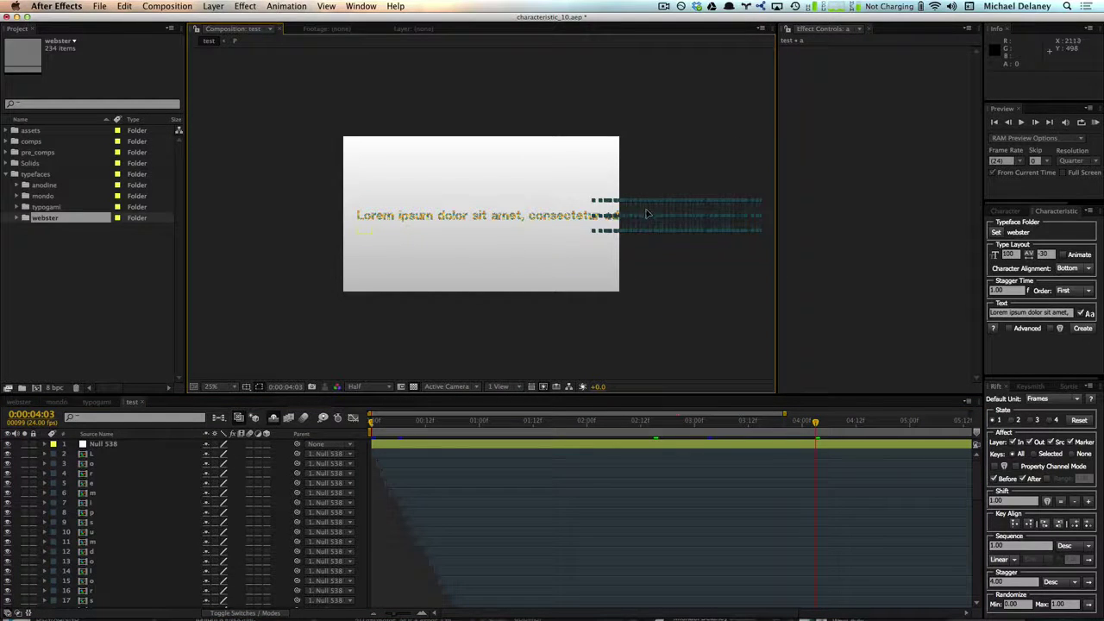
drag(647, 213, 401, 226)
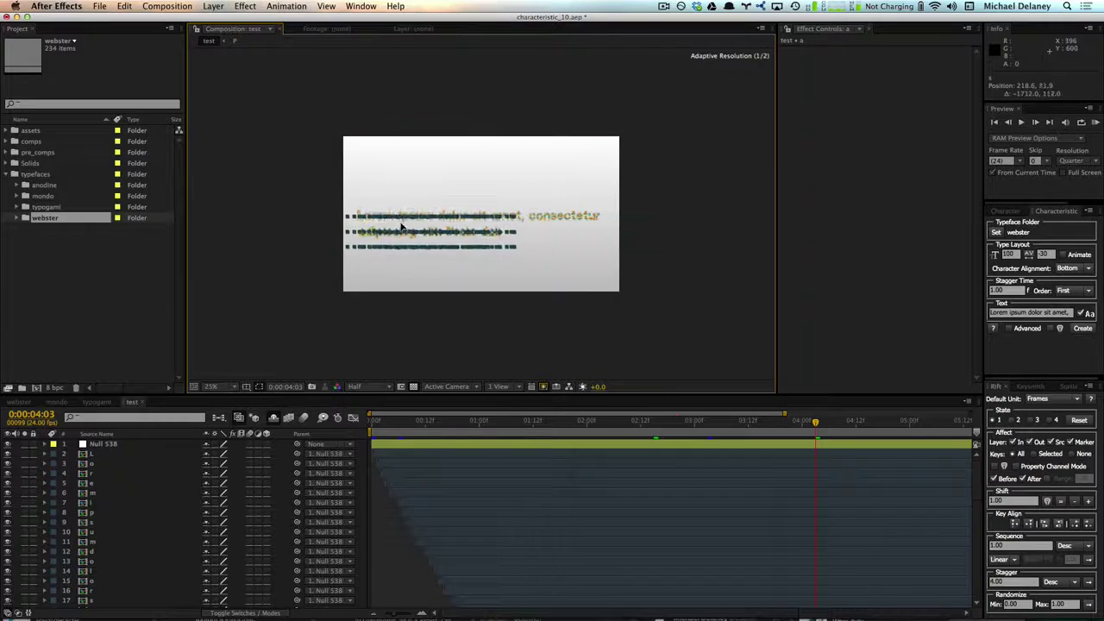
key(period)
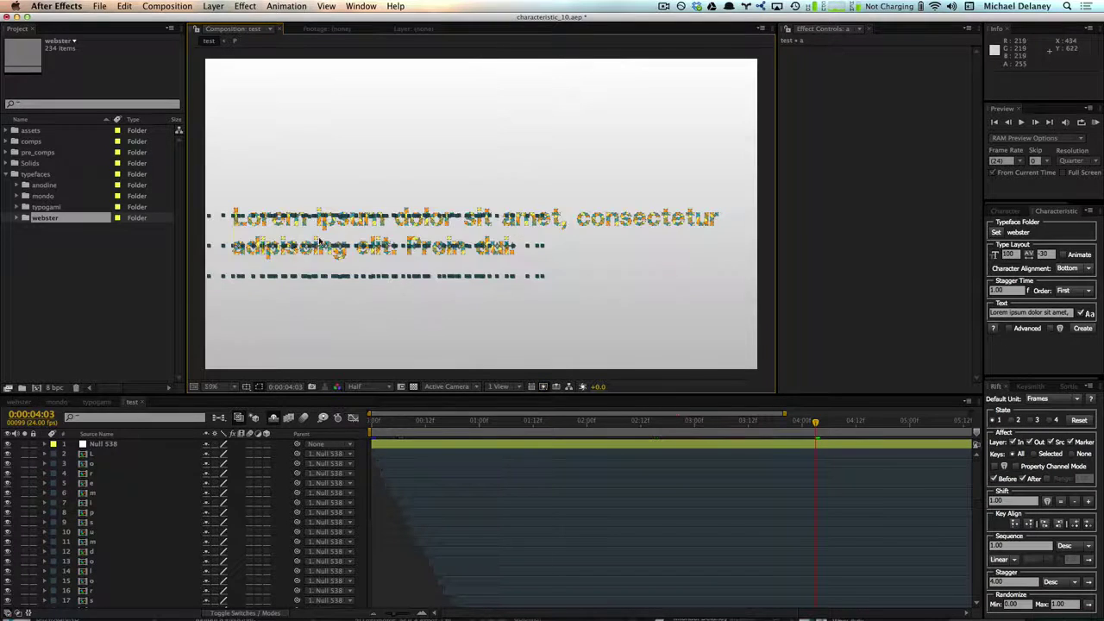
key(KP_0)
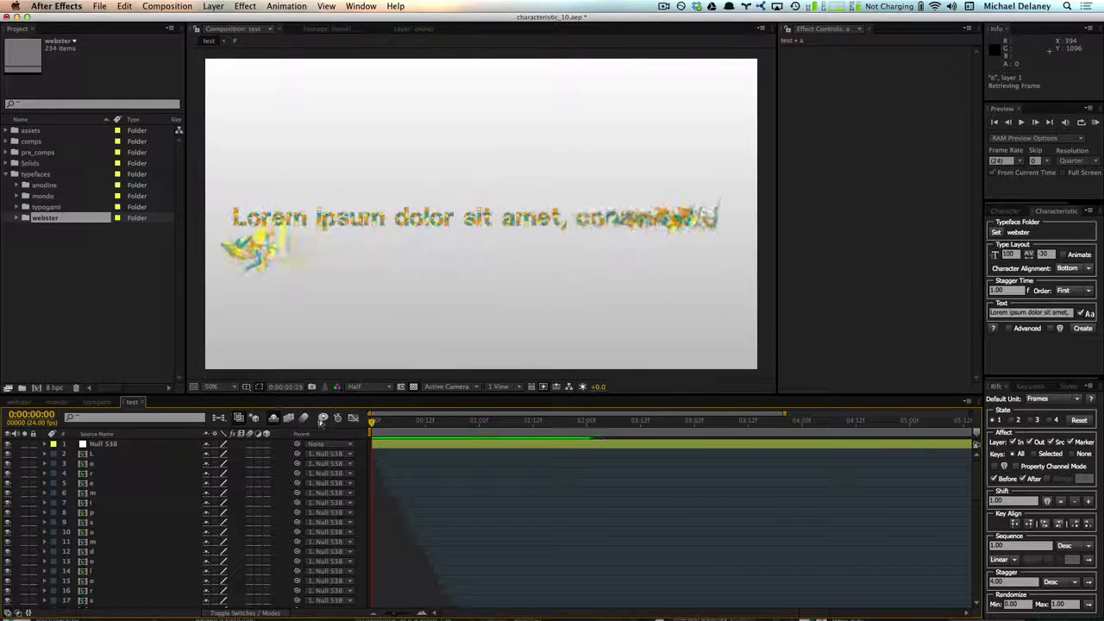